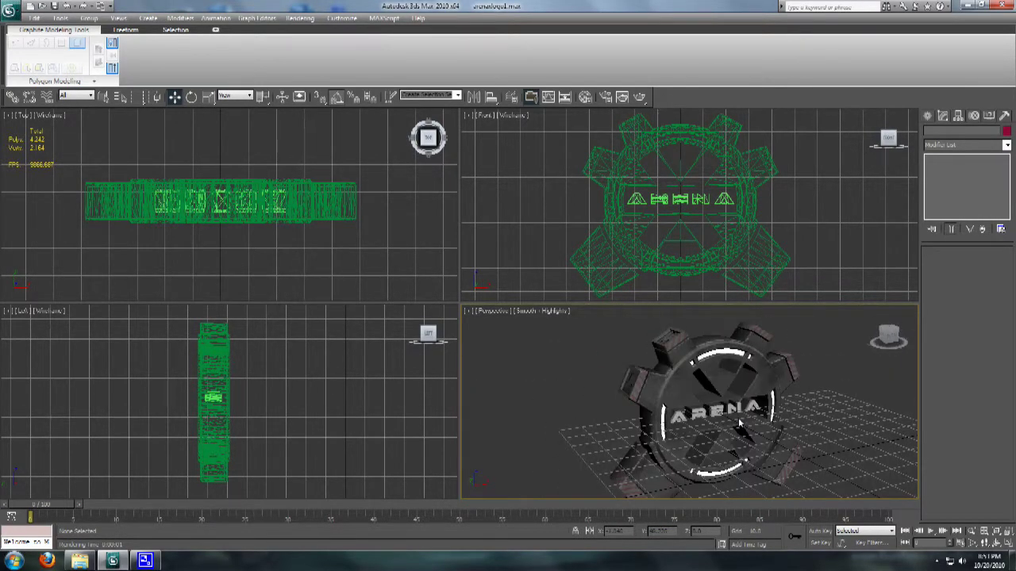
Examine the finished Arena logo model up close and from several angles in the perspective view
{"action": "scroll", "coordinate": [728, 426], "scroll_direction": "up", "scroll_amount": 5}
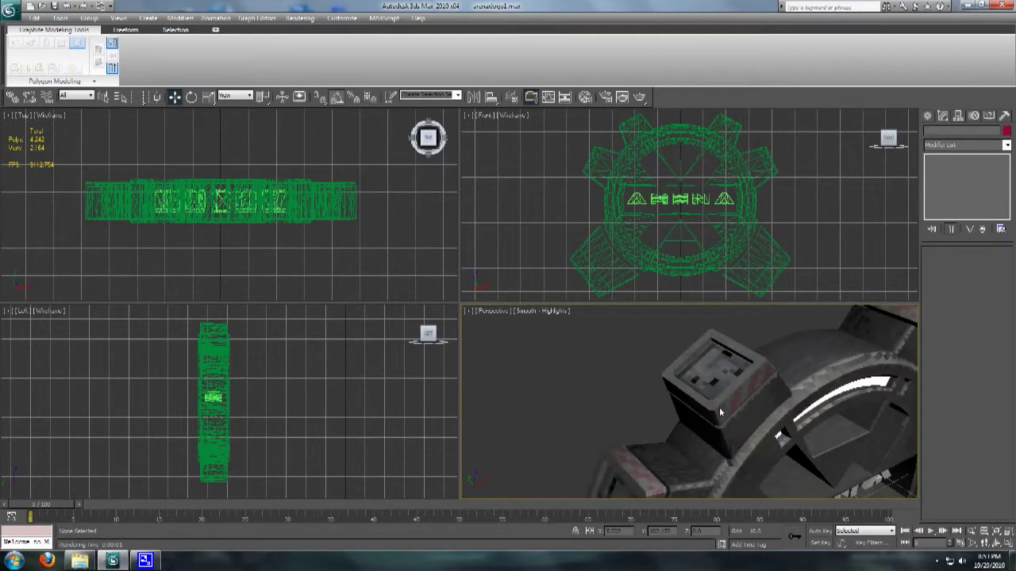
{"action": "scroll", "coordinate": [719, 412], "scroll_direction": "down", "scroll_amount": 5}
{"action": "middle_click_drag", "start_coordinate": [777, 432], "coordinate": [695, 434], "text": "alt"}
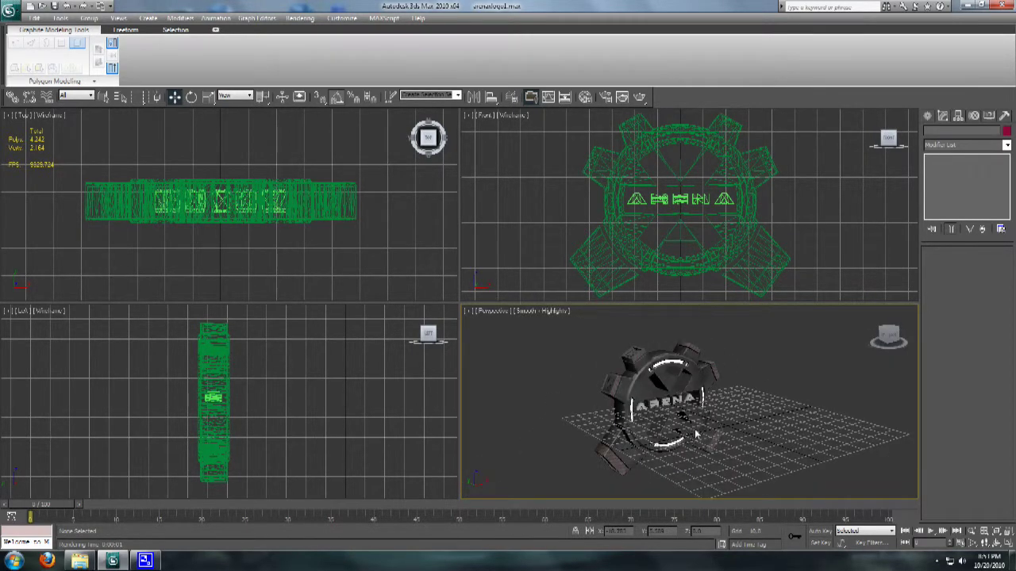
{"action": "scroll", "coordinate": [675, 425], "scroll_direction": "up", "scroll_amount": 5}
{"action": "scroll", "coordinate": [675, 423], "scroll_direction": "down", "scroll_amount": 4}
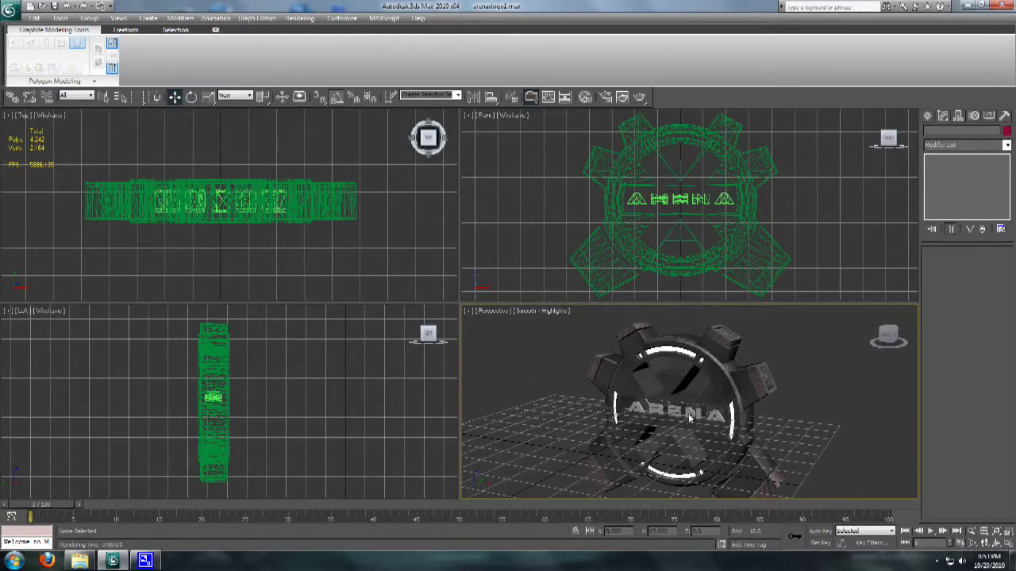
{"action": "middle_click_drag", "start_coordinate": [686, 422], "coordinate": [724, 393], "text": "alt"}
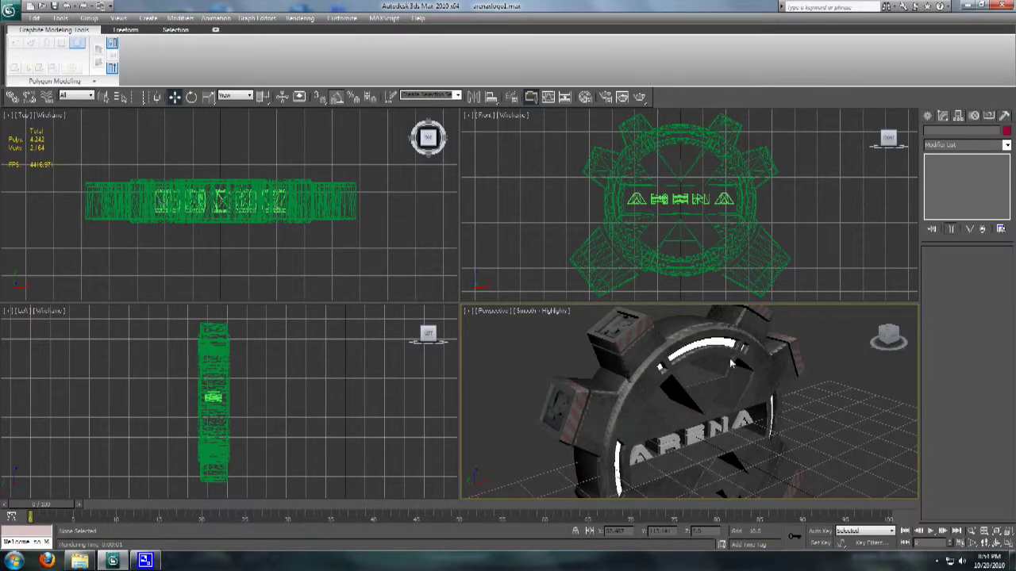
{"action": "scroll", "coordinate": [684, 413], "scroll_direction": "down", "scroll_amount": 6}
{"action": "scroll", "coordinate": [690, 409], "scroll_direction": "up", "scroll_amount": 7}
{"action": "scroll", "coordinate": [700, 403], "scroll_direction": "down", "scroll_amount": 6}
{"action": "middle_click_drag", "start_coordinate": [700, 402], "coordinate": [726, 420], "text": "alt"}
{"action": "scroll", "coordinate": [726, 421], "scroll_direction": "up", "scroll_amount": 4}
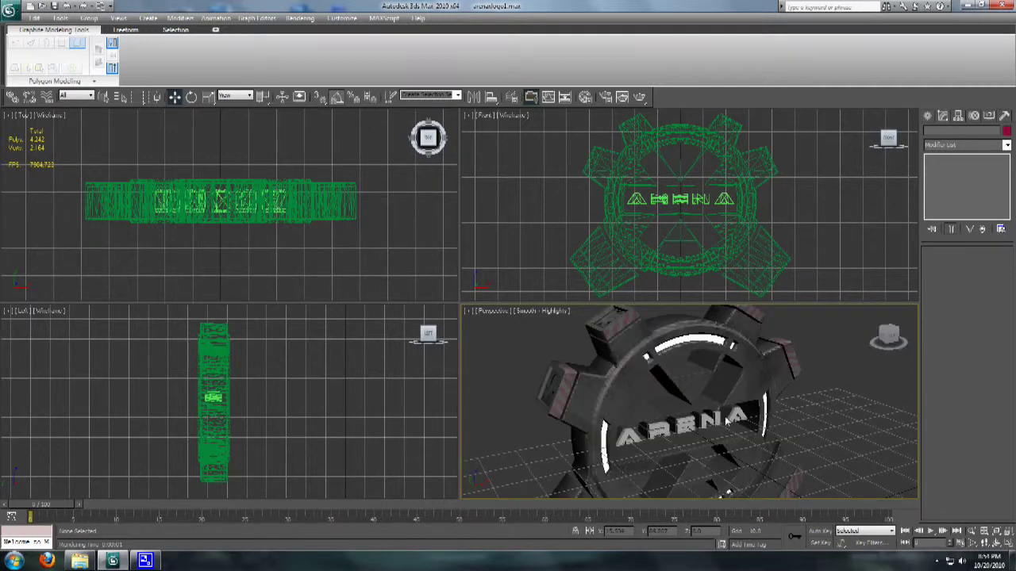
{"action": "scroll", "coordinate": [694, 429], "scroll_direction": "down", "scroll_amount": 5}
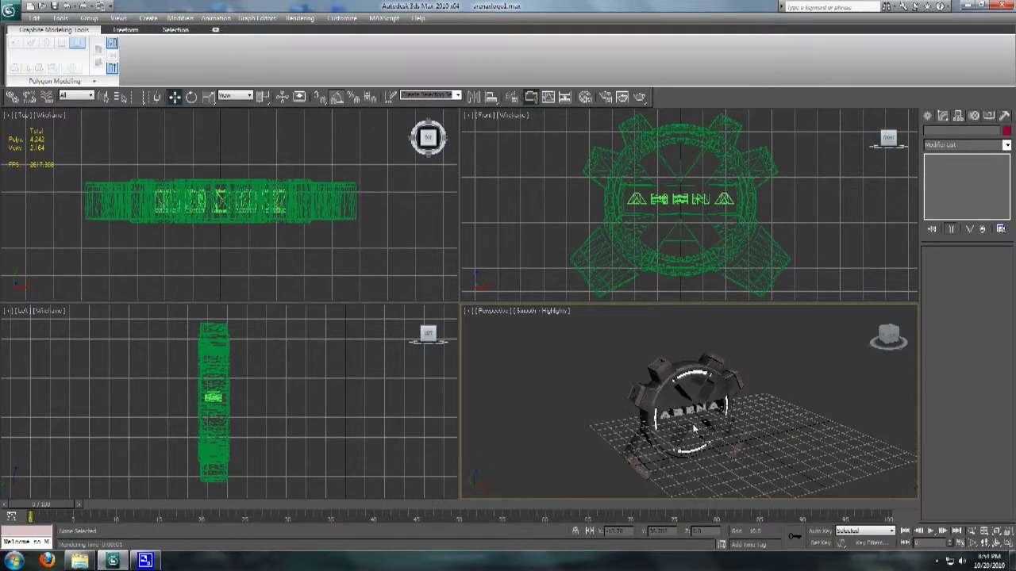
{"action": "scroll", "coordinate": [694, 429], "scroll_direction": "up", "scroll_amount": 3}
{"action": "middle_click_drag", "start_coordinate": [693, 428], "coordinate": [483, 494], "text": "alt"}
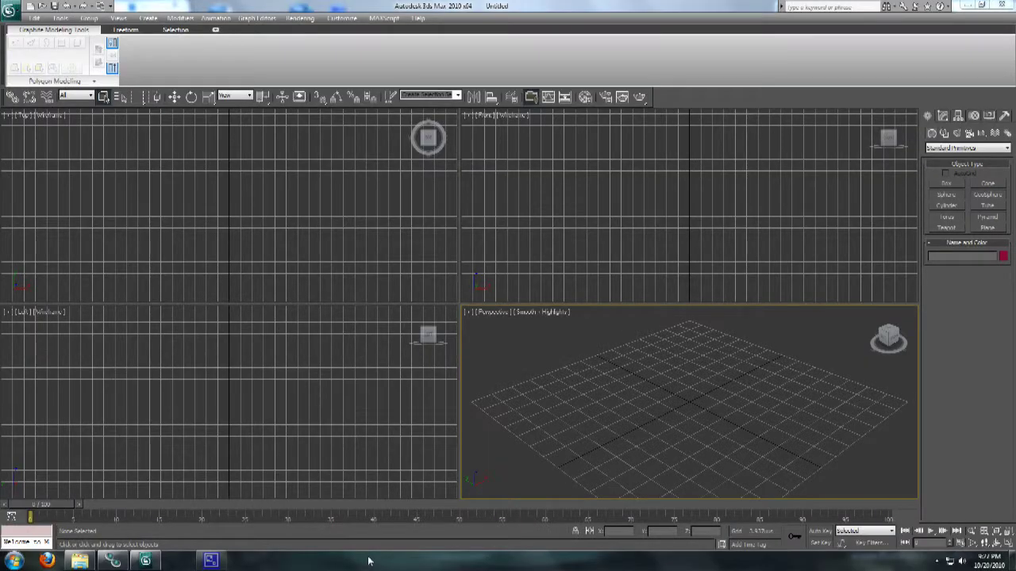
{"action": "left_click", "coordinate": [446, 4]}
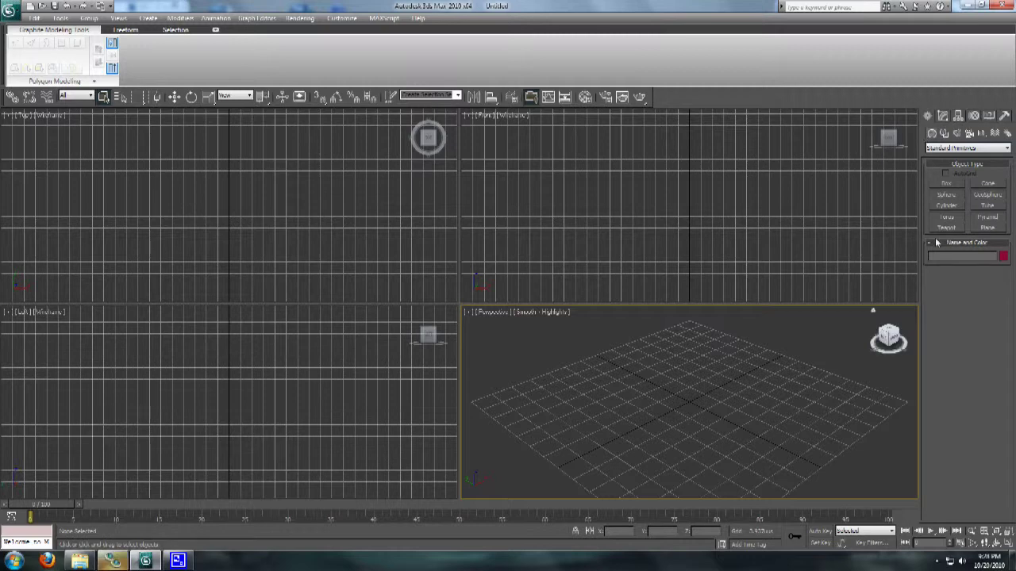
{"action": "left_click", "coordinate": [941, 185]}
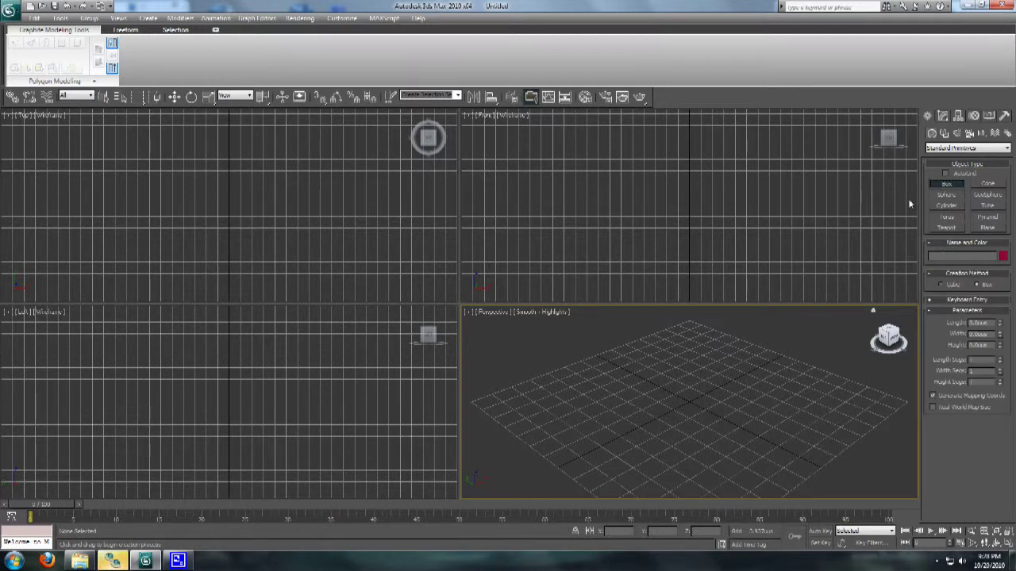
{"action": "left_click_drag", "start_coordinate": [663, 408], "coordinate": [756, 414]}
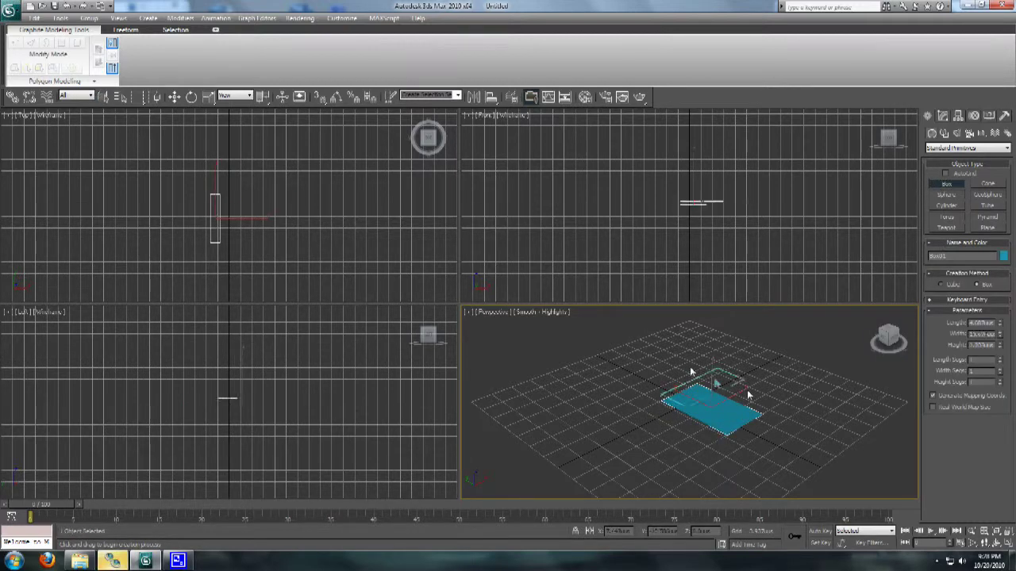
{"action": "left_click", "coordinate": [849, 419]}
{"action": "key", "text": "ctrl+z"}
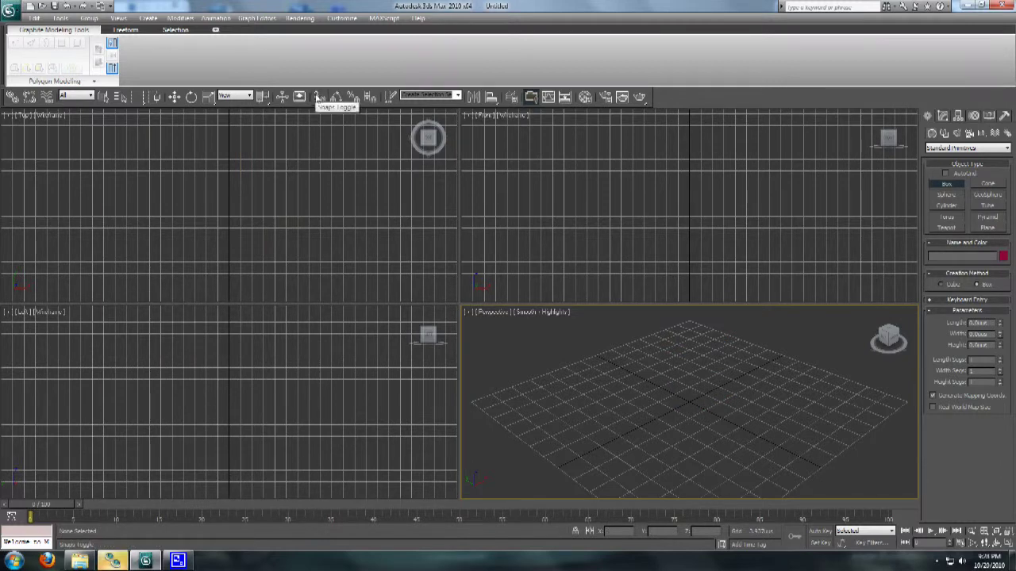
Enable grid snapping, create a box about 7.87 units on each side at the grid's centre, and turn snapping off
{"action": "left_click", "coordinate": [318, 96]}
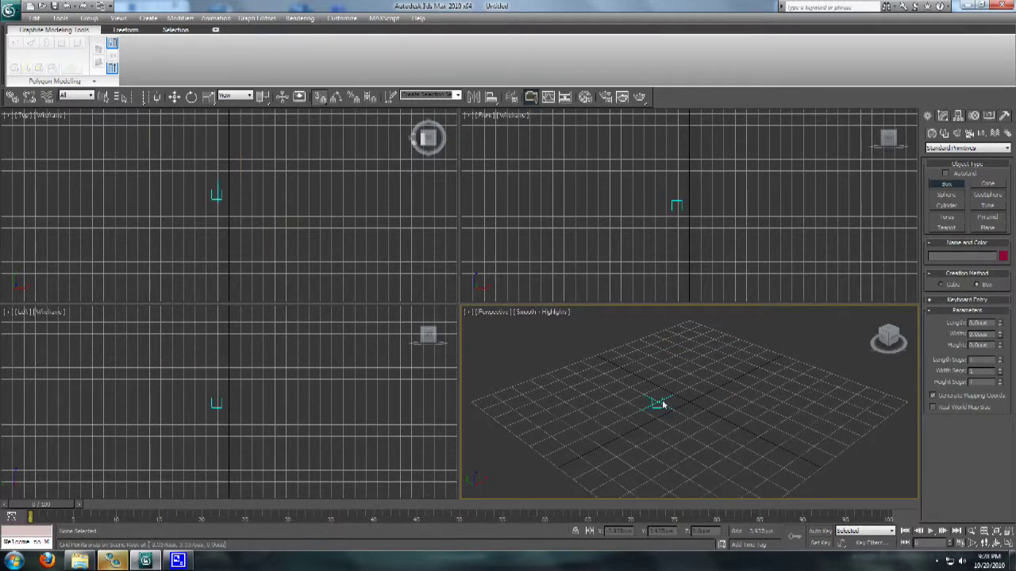
{"action": "left_click_drag", "start_coordinate": [665, 405], "coordinate": [716, 399]}
{"action": "left_click", "coordinate": [718, 368]}
{"action": "scroll", "coordinate": [689, 417], "scroll_direction": "up", "scroll_amount": 3}
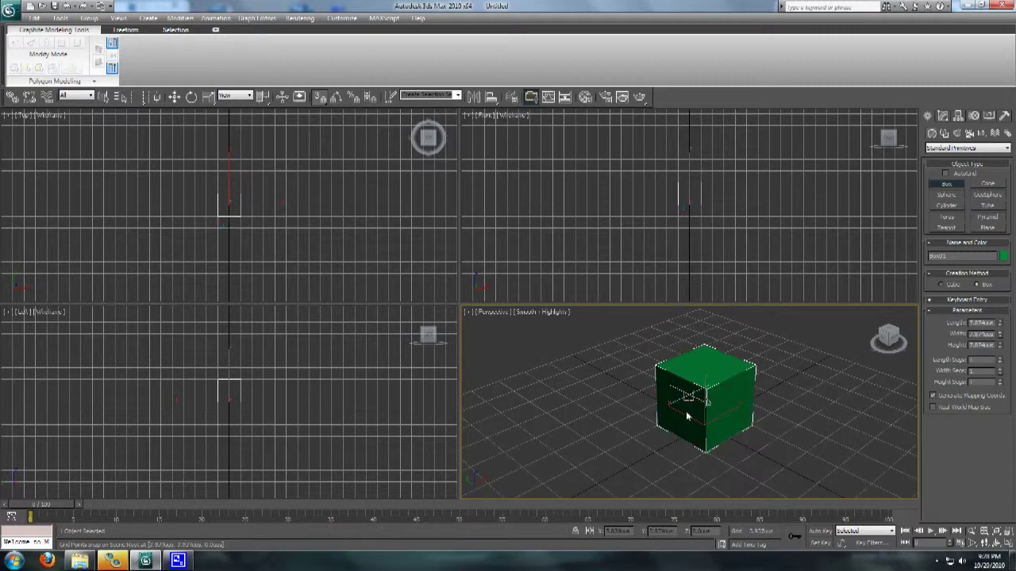
{"action": "mouse_move", "coordinate": [688, 417]}
{"action": "middle_mouse_down"}
{"action": "mouse_move", "coordinate": [707, 402]}
{"action": "mouse_move", "coordinate": [732, 429]}
{"action": "mouse_move", "coordinate": [676, 411]}
{"action": "mouse_move", "coordinate": [684, 405]}
{"action": "middle_mouse_up"}
{"action": "key", "text": "s"}
Examine the green box from different distances and angles in the perspective view, including the home view
{"action": "scroll", "coordinate": [722, 412], "scroll_direction": "up", "scroll_amount": 2}
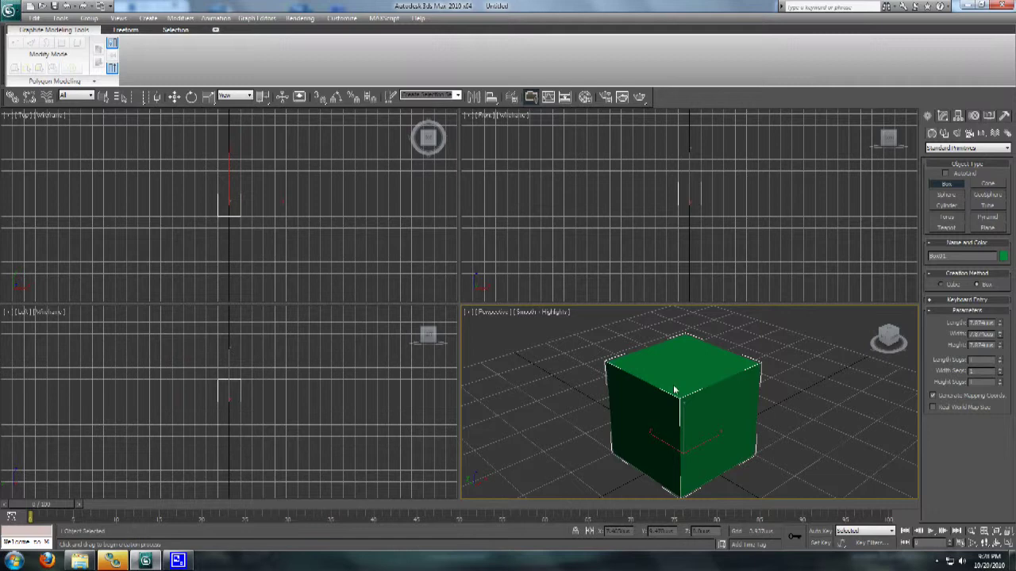
{"action": "middle_click_drag", "start_coordinate": [680, 388], "coordinate": [711, 379]}
{"action": "scroll", "coordinate": [711, 378], "scroll_direction": "down", "scroll_amount": 5}
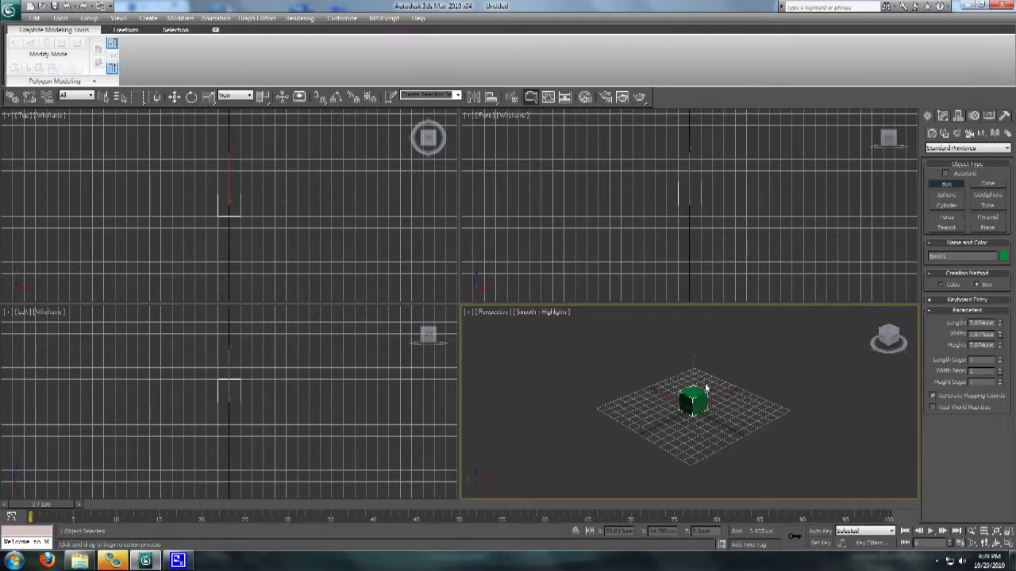
{"action": "scroll", "coordinate": [706, 389], "scroll_direction": "up", "scroll_amount": 5}
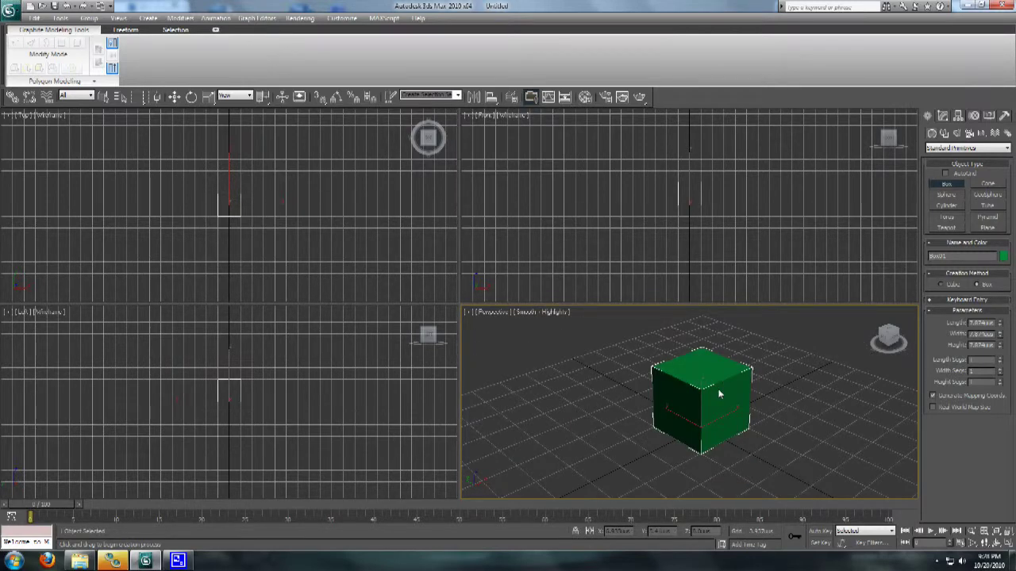
{"action": "scroll", "coordinate": [709, 393], "scroll_direction": "down", "scroll_amount": 2}
{"action": "scroll", "coordinate": [699, 391], "scroll_direction": "up", "scroll_amount": 3}
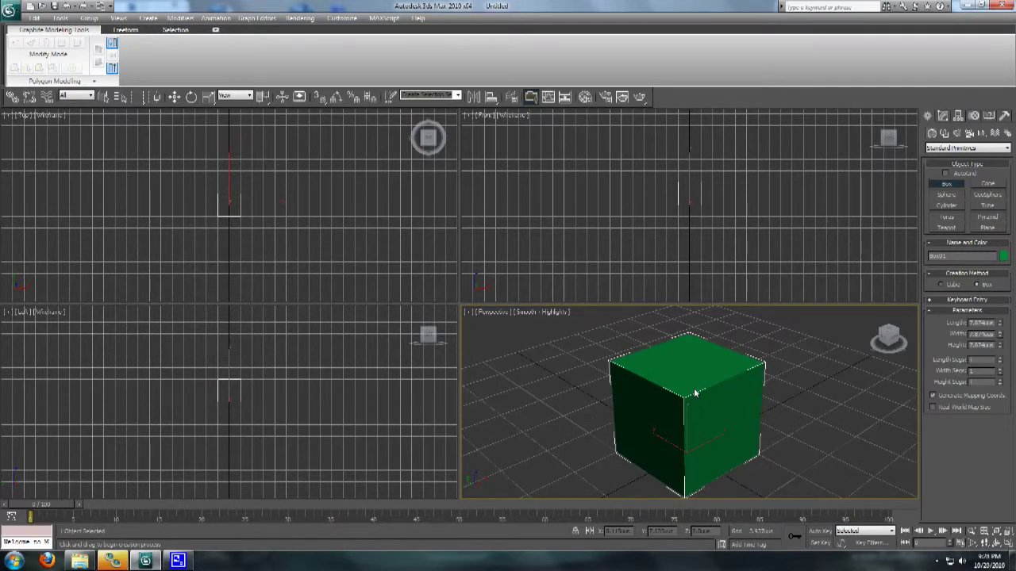
{"action": "scroll", "coordinate": [689, 397], "scroll_direction": "down", "scroll_amount": 1}
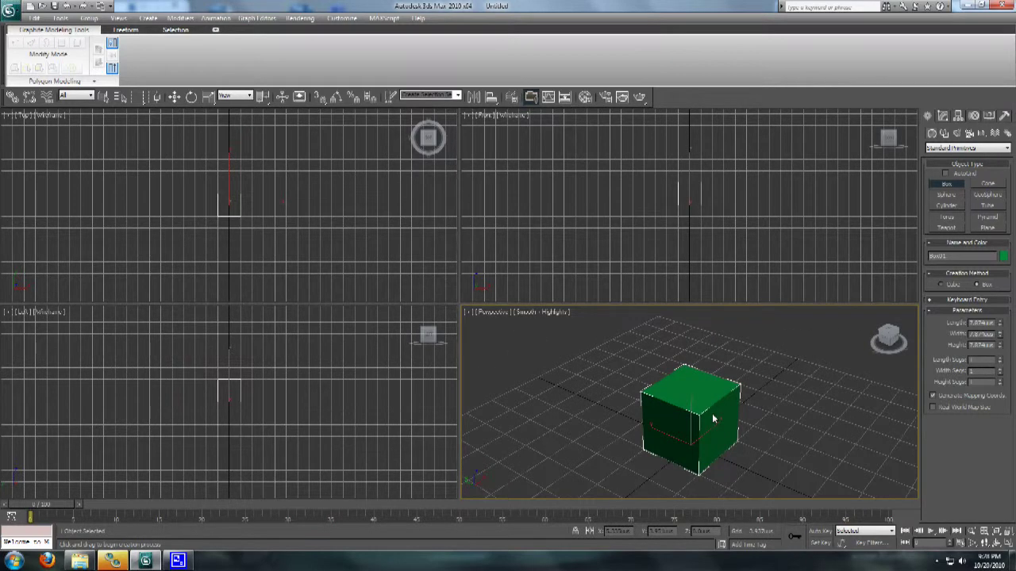
{"action": "middle_click_drag", "start_coordinate": [716, 412], "coordinate": [664, 408], "text": "alt"}
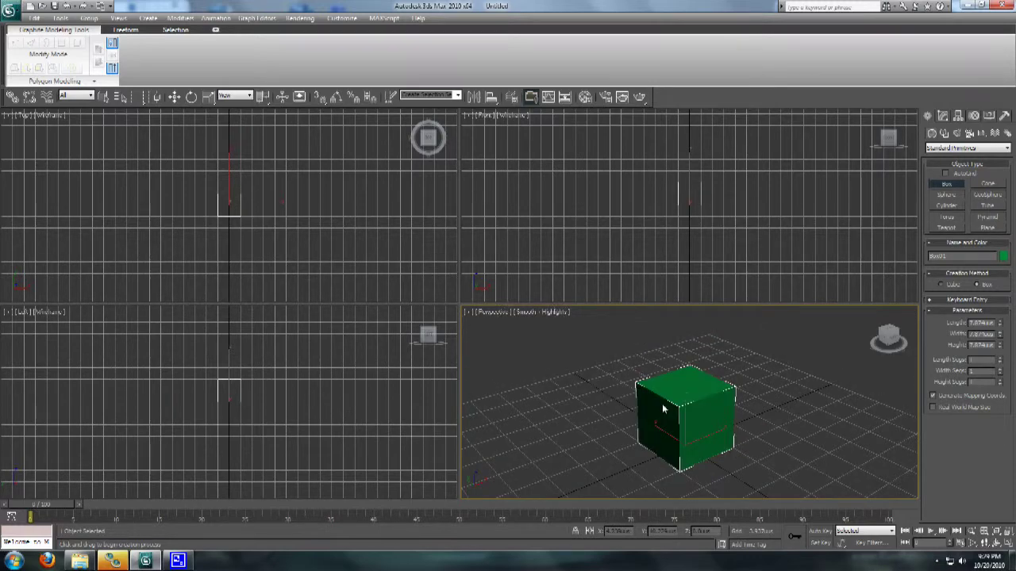
{"action": "scroll", "coordinate": [663, 409], "scroll_direction": "up", "scroll_amount": 3}
{"action": "left_click", "coordinate": [874, 315]}
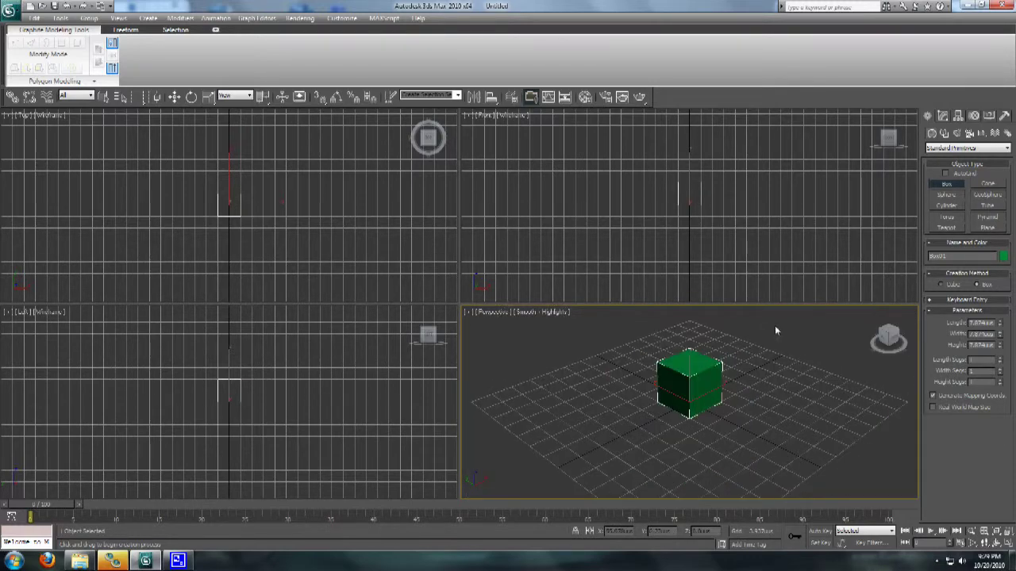
{"action": "scroll", "coordinate": [670, 379], "scroll_direction": "up", "scroll_amount": 1}
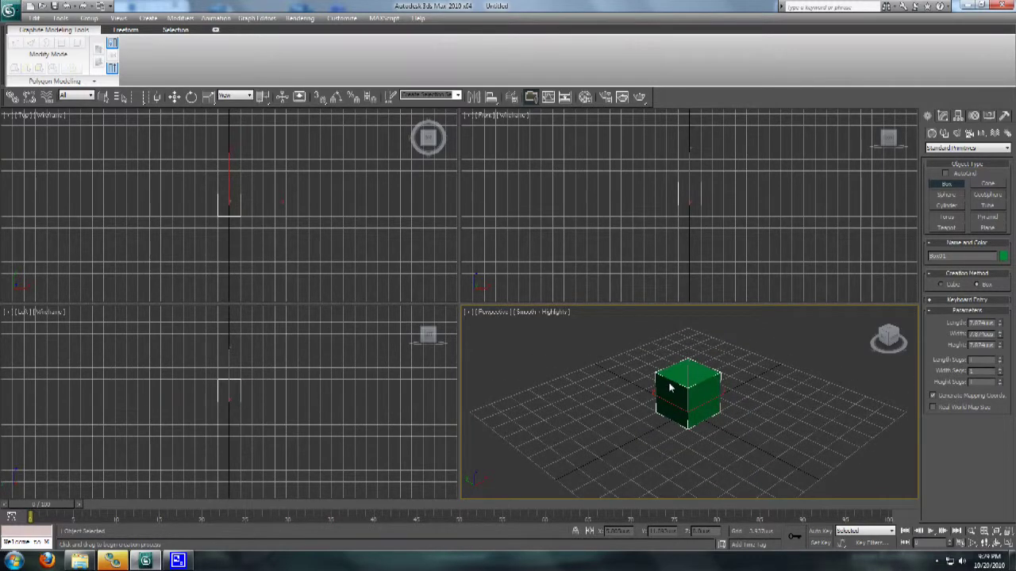
{"action": "scroll", "coordinate": [674, 387], "scroll_direction": "up", "scroll_amount": 2}
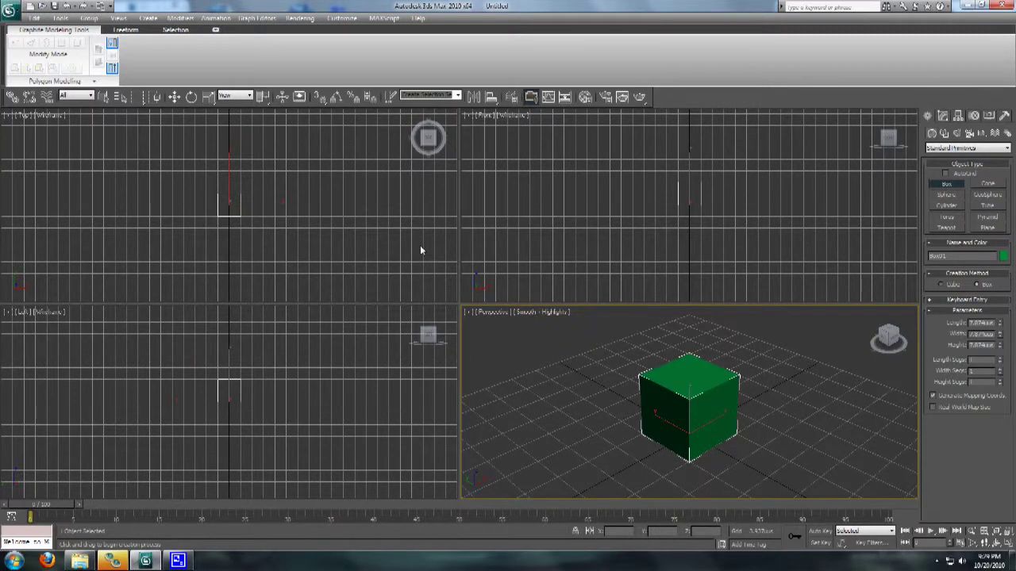
Move the box about 4 units in the negative Y direction with the Move tool
{"action": "left_click", "coordinate": [174, 97]}
{"action": "left_click", "coordinate": [191, 97]}
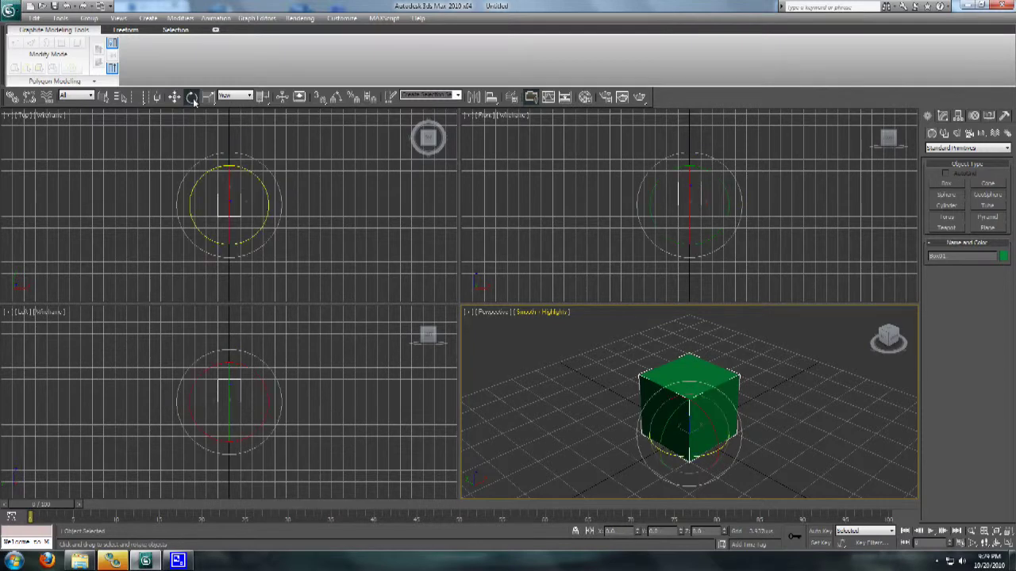
{"action": "left_click", "coordinate": [174, 96]}
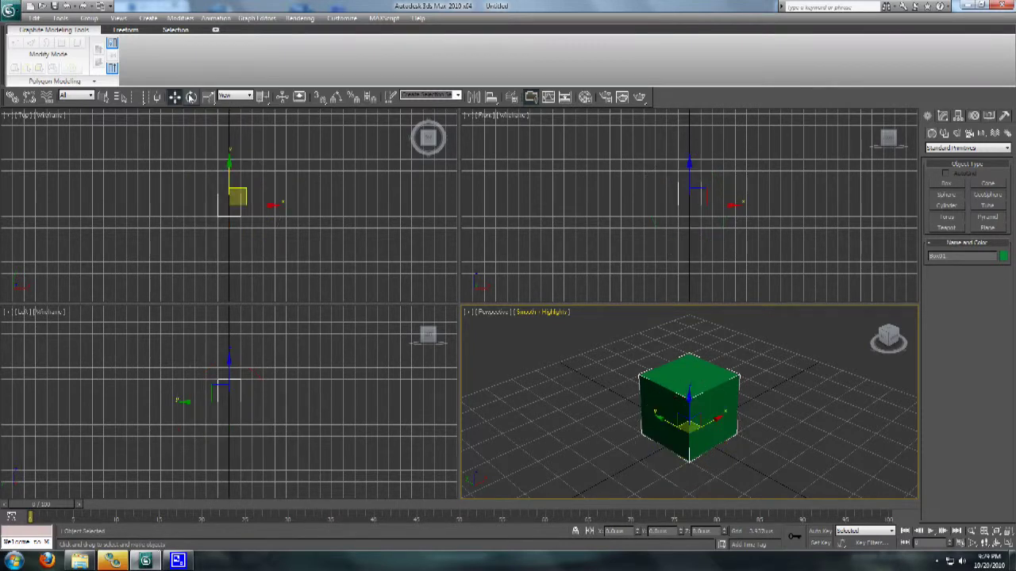
{"action": "mouse_move", "coordinate": [723, 414]}
{"action": "left_mouse_down"}
{"action": "mouse_move", "coordinate": [750, 428]}
{"action": "mouse_move", "coordinate": [744, 438]}
{"action": "mouse_move", "coordinate": [710, 423]}
{"action": "mouse_move", "coordinate": [702, 446]}
{"action": "mouse_move", "coordinate": [672, 397]}
{"action": "mouse_move", "coordinate": [714, 436]}
{"action": "mouse_move", "coordinate": [721, 395]}
{"action": "mouse_move", "coordinate": [702, 418]}
{"action": "mouse_move", "coordinate": [712, 424]}
{"action": "mouse_move", "coordinate": [698, 425]}
{"action": "mouse_move", "coordinate": [712, 421]}
{"action": "left_mouse_up"}
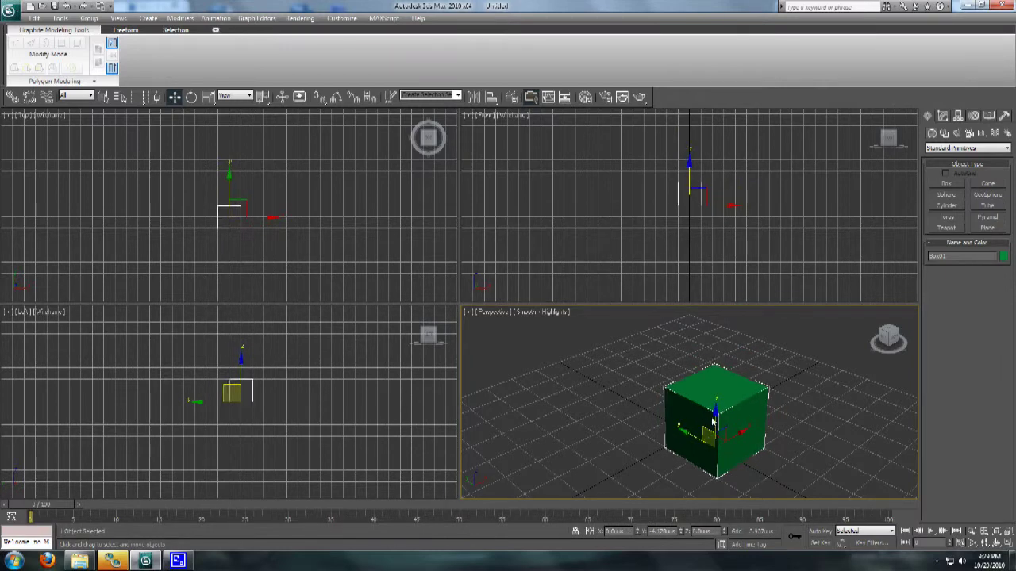
Try rotating the box about 20 degrees around the Z axis, then cancel the rotation
{"action": "left_click", "coordinate": [192, 97]}
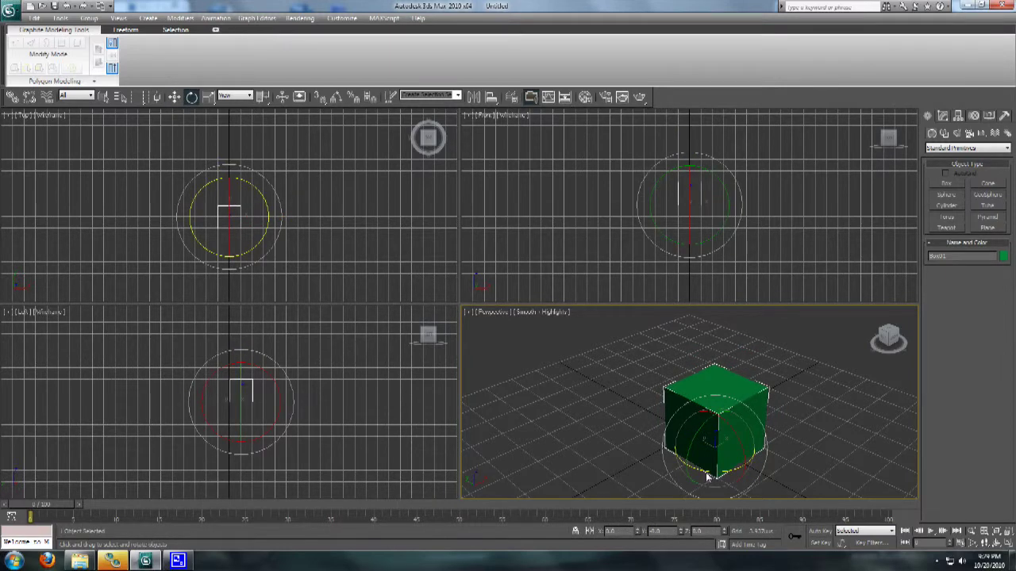
{"action": "left_click_drag", "start_coordinate": [708, 476], "coordinate": [738, 471]}
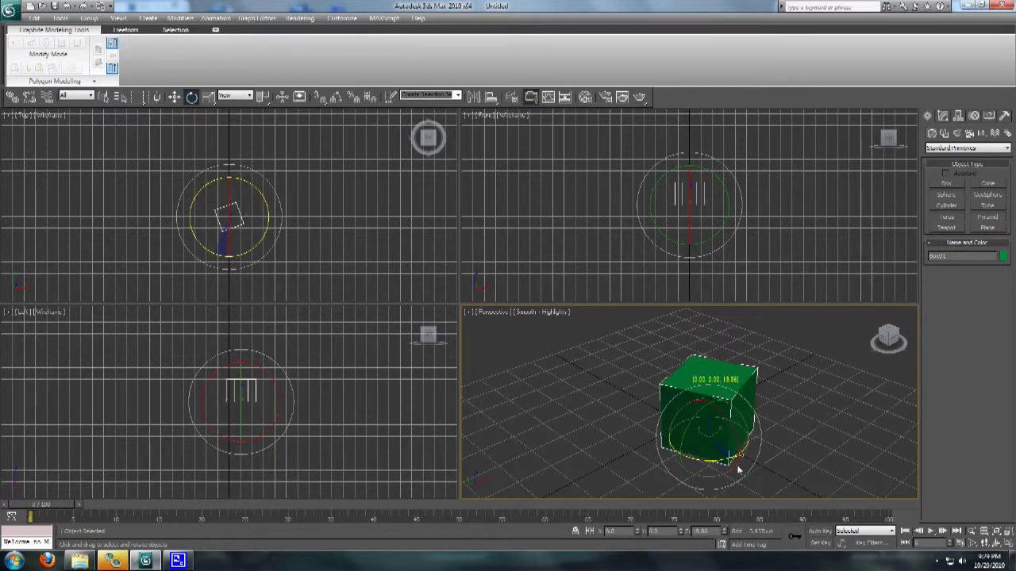
{"action": "right_click", "coordinate": [739, 470]}
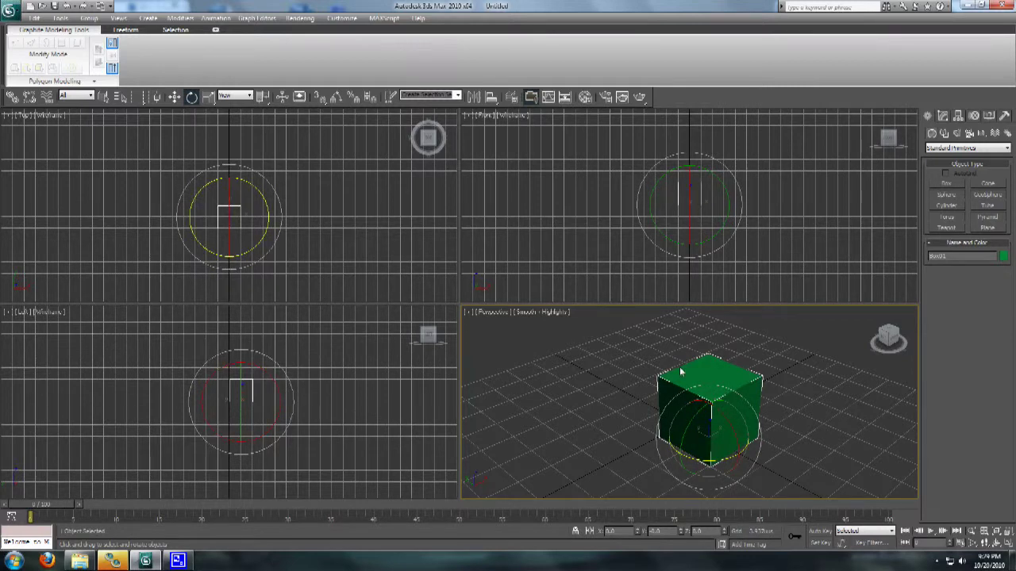
Try rotating the box freely around several axes at once, undoing each rotation
{"action": "left_click_drag", "start_coordinate": [680, 373], "coordinate": [634, 388]}
{"action": "key", "text": "ctrl+z"}
{"action": "left_click_drag", "start_coordinate": [715, 442], "coordinate": [781, 404]}
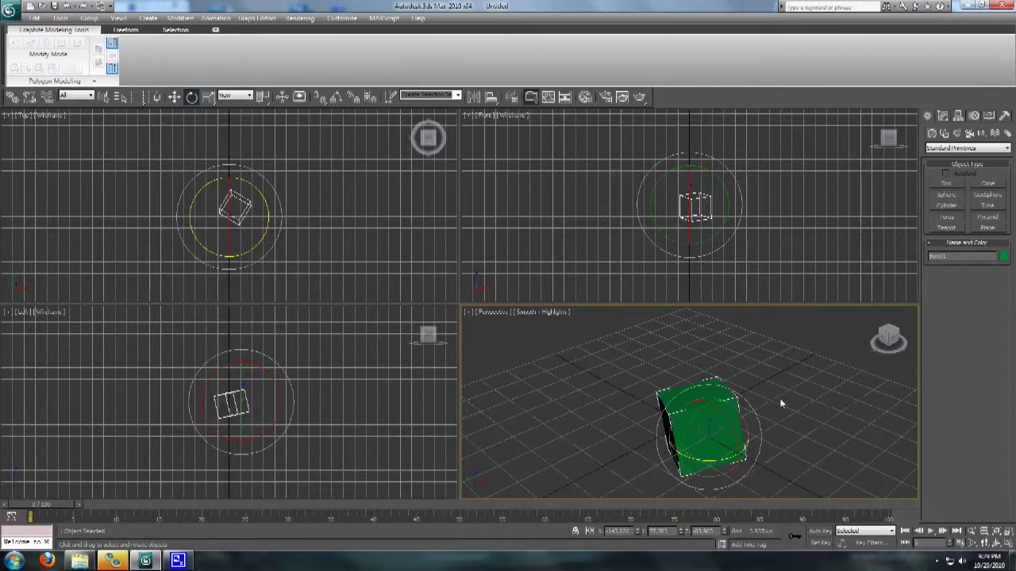
{"action": "key", "text": "ctrl+z"}
Try stretching the box along the X axis with the Scale tool, then undo it
{"action": "key", "text": "r"}
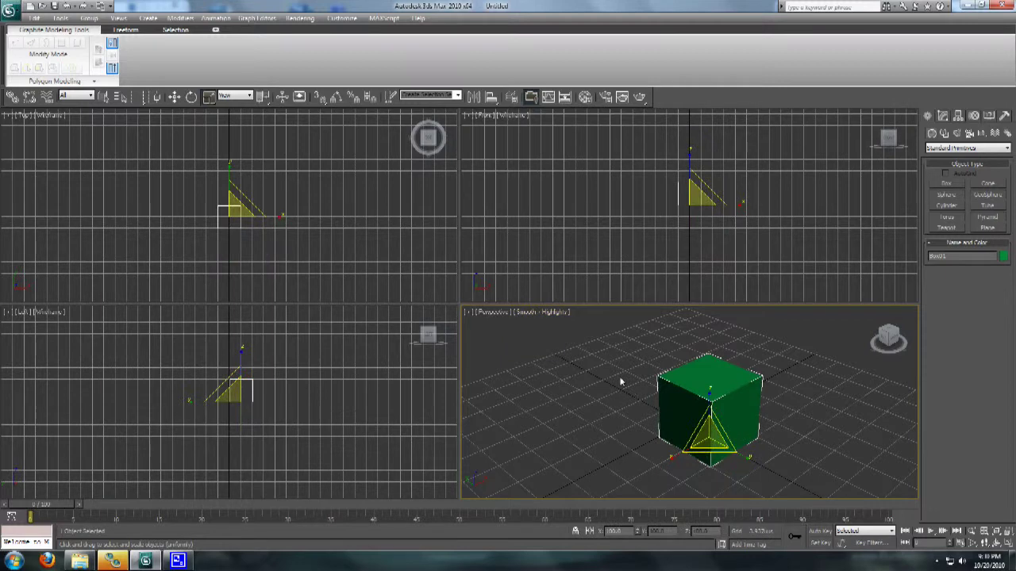
{"action": "middle_click_drag", "start_coordinate": [674, 416], "coordinate": [672, 398]}
{"action": "left_click_drag", "start_coordinate": [673, 403], "coordinate": [613, 467]}
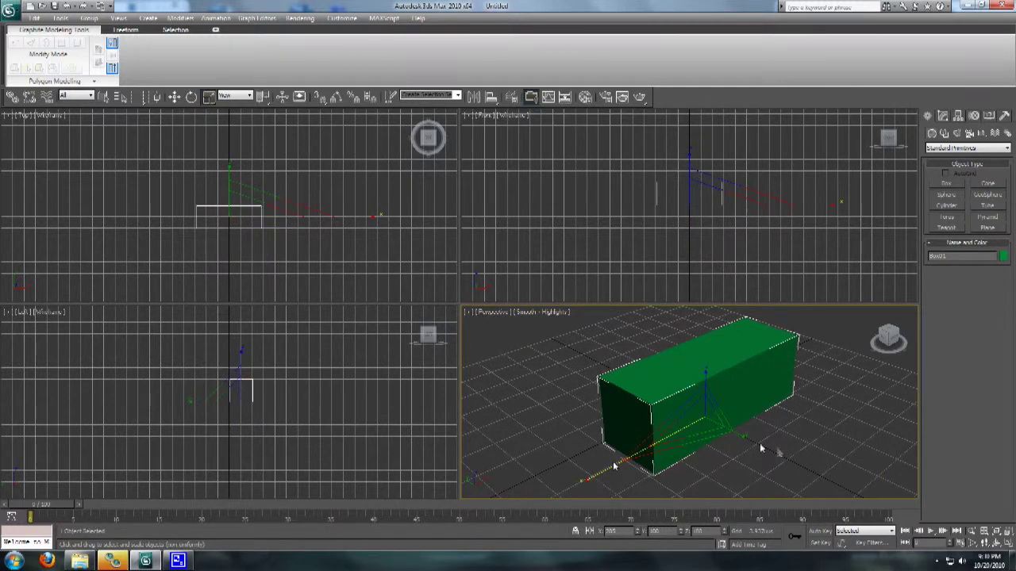
{"action": "key", "text": "ctrl+z"}
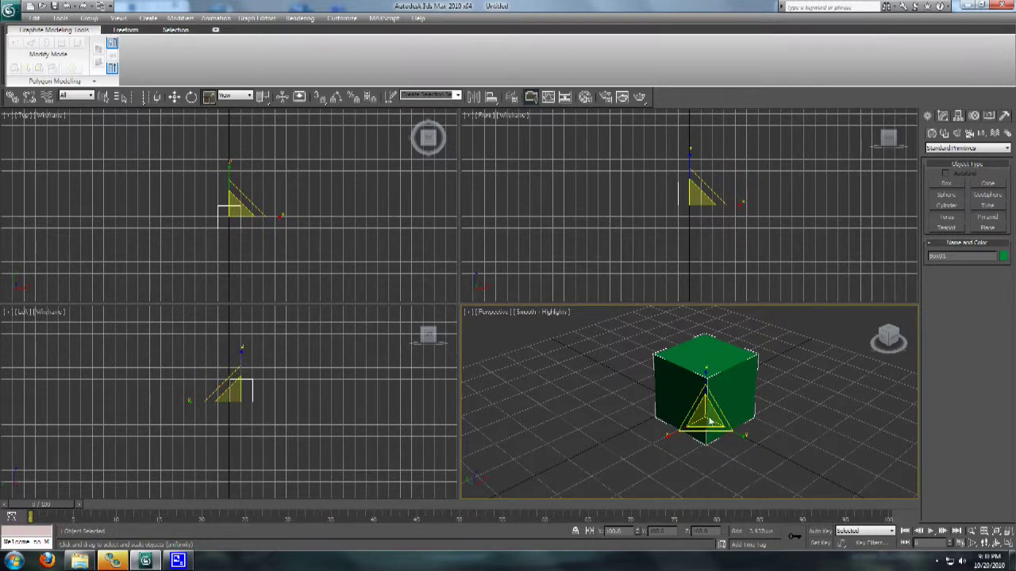
Try scaling the box uniformly and then in the YZ plane only, reverting each change
{"action": "left_click_drag", "start_coordinate": [709, 420], "coordinate": [684, 437]}
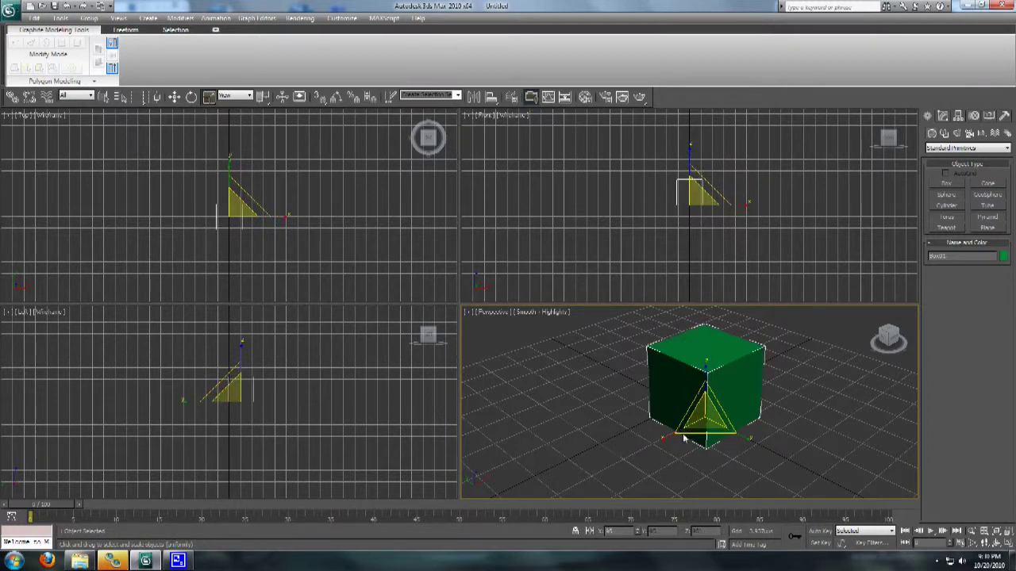
{"action": "right_click", "coordinate": [684, 438]}
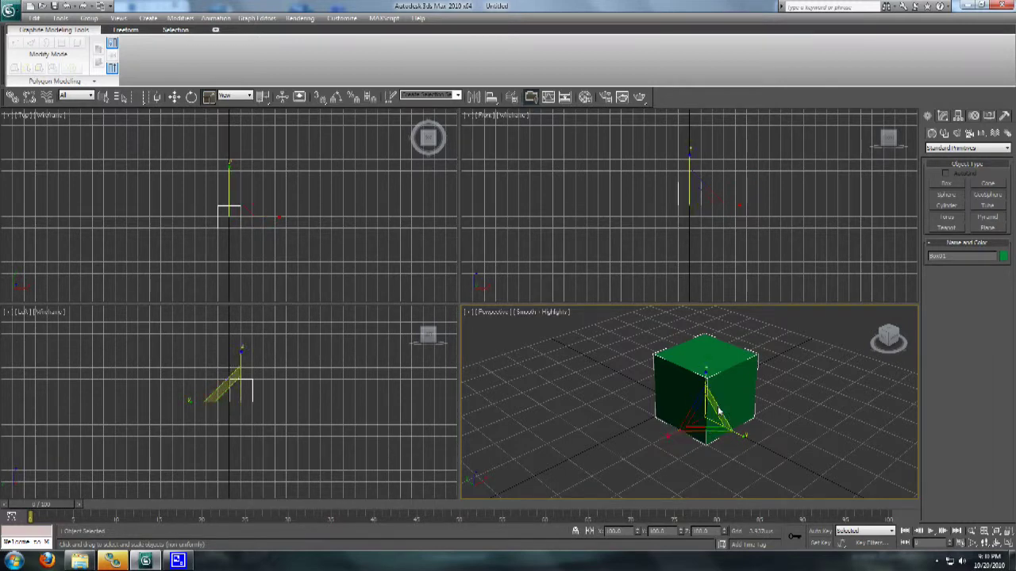
{"action": "left_click_drag", "start_coordinate": [718, 410], "coordinate": [756, 397]}
{"action": "key", "text": "ctrl+z"}
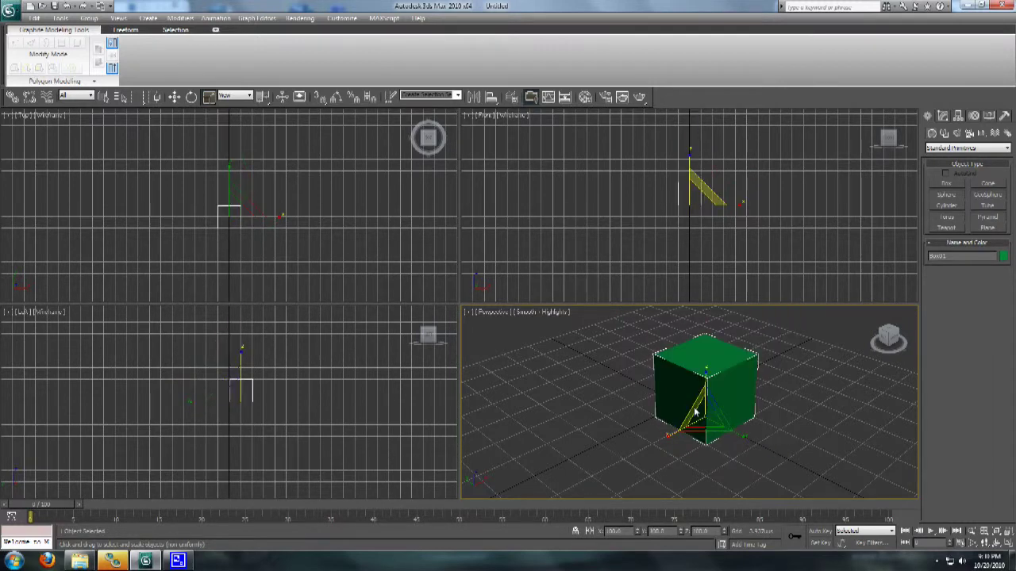
Try scaling the box along two axes at a time, including the XZ and XY planes, reverting each change
{"action": "left_click_drag", "start_coordinate": [694, 411], "coordinate": [652, 399]}
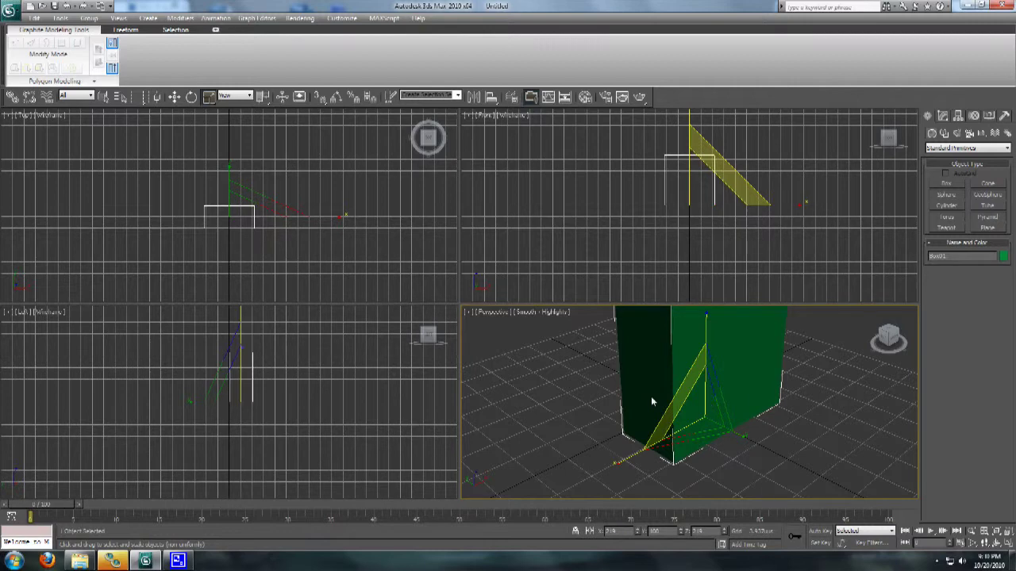
{"action": "key", "text": "ctrl+z"}
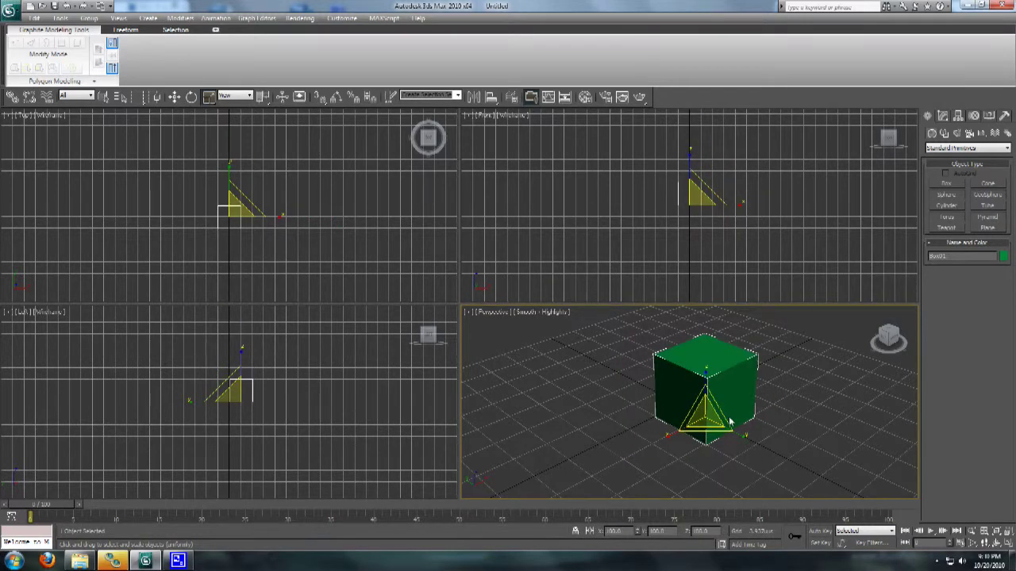
{"action": "left_click_drag", "start_coordinate": [731, 422], "coordinate": [822, 382]}
{"action": "key", "text": "ctrl+z"}
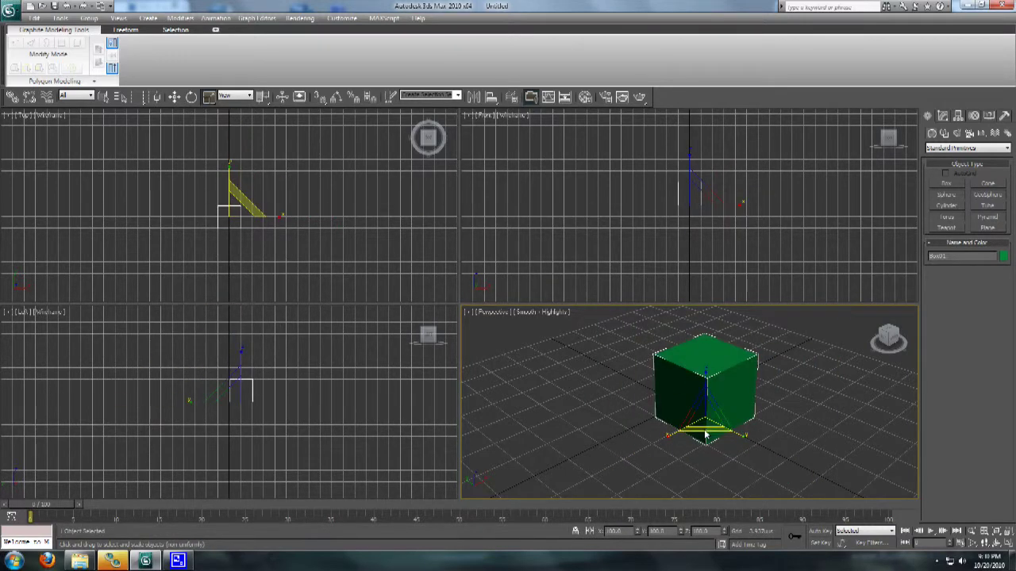
{"action": "mouse_move", "coordinate": [705, 435]}
{"action": "left_mouse_down"}
{"action": "mouse_move", "coordinate": [730, 481]}
{"action": "mouse_move", "coordinate": [726, 496]}
{"action": "mouse_move", "coordinate": [699, 432]}
{"action": "mouse_move", "coordinate": [705, 446]}
{"action": "mouse_move", "coordinate": [770, 454]}
{"action": "mouse_move", "coordinate": [689, 408]}
{"action": "mouse_move", "coordinate": [681, 416]}
{"action": "mouse_move", "coordinate": [832, 500]}
{"action": "mouse_move", "coordinate": [725, 441]}
{"action": "left_mouse_up"}
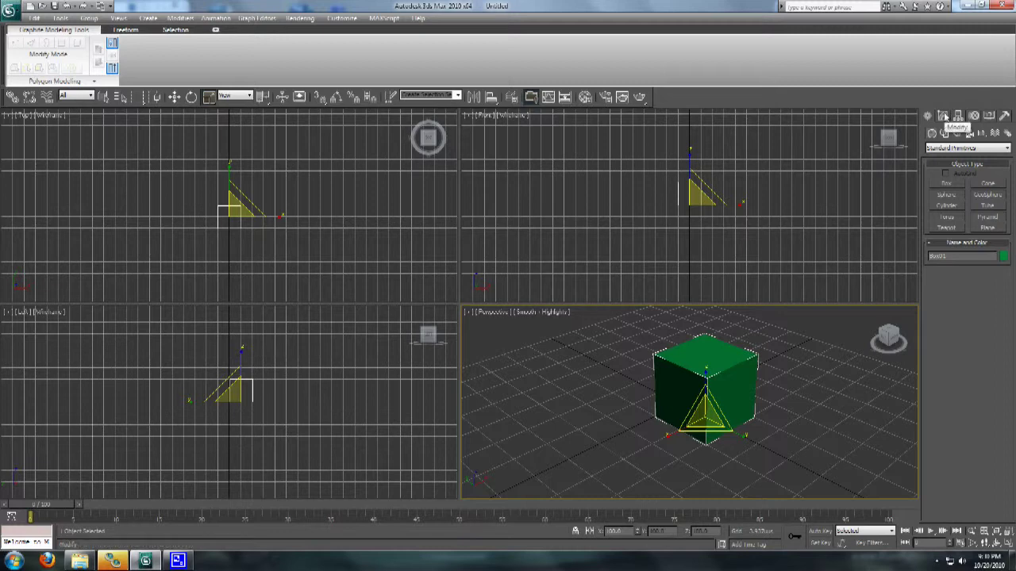
Convert the box to an Editable Poly from its modifier stack
{"action": "left_click", "coordinate": [943, 117]}
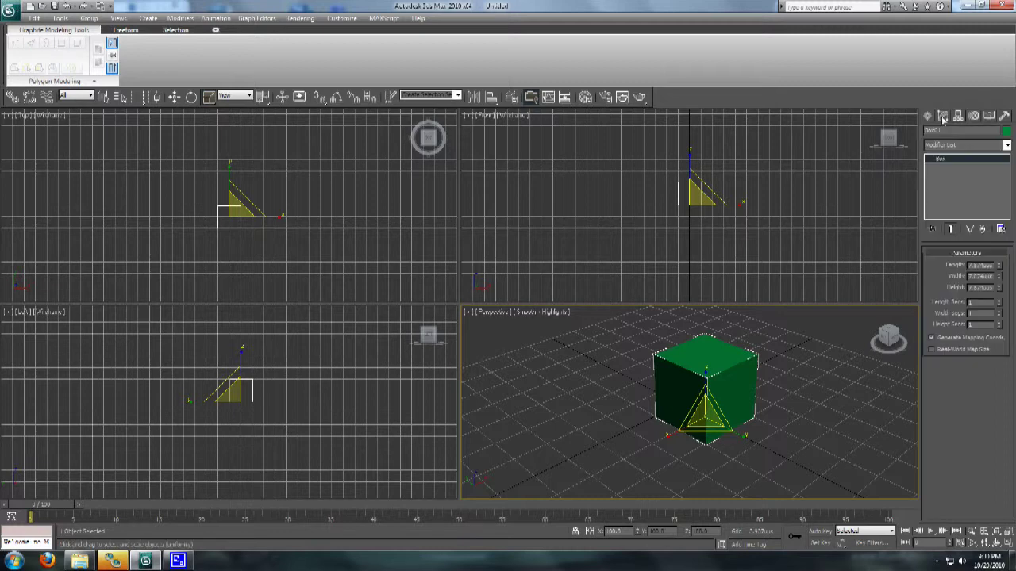
{"action": "right_click", "coordinate": [951, 163]}
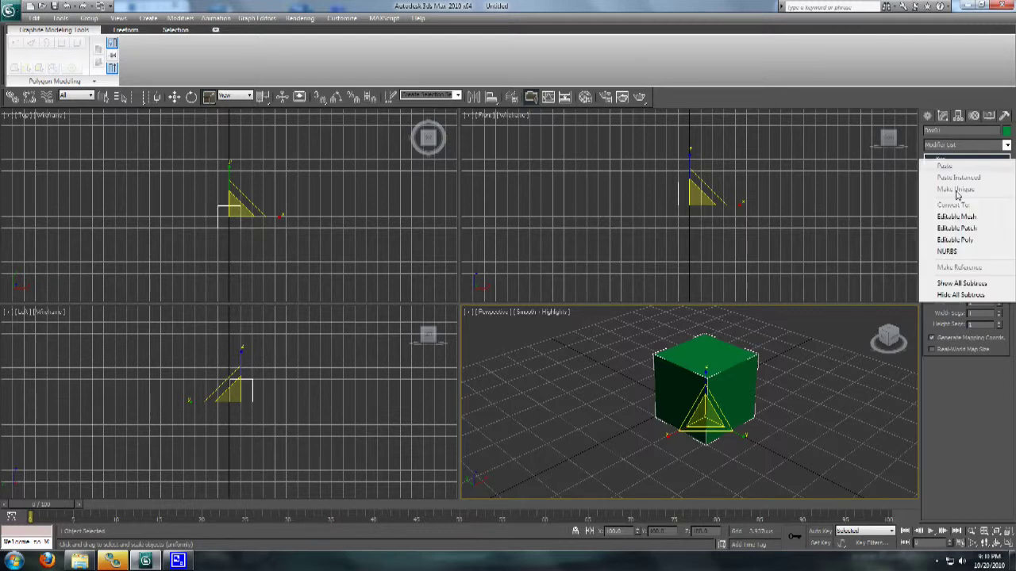
{"action": "left_click", "coordinate": [955, 239]}
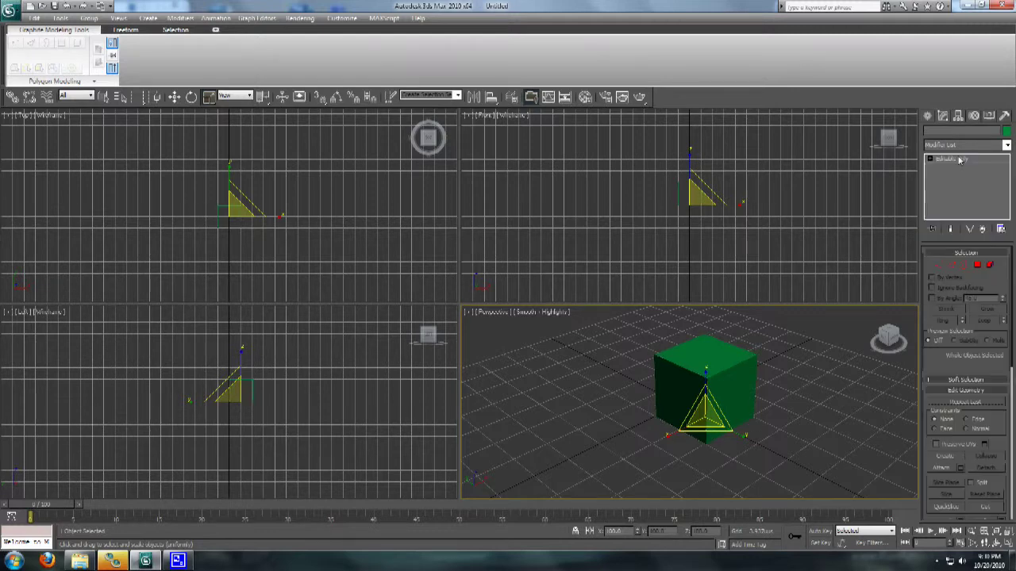
{"action": "left_click", "coordinate": [959, 160]}
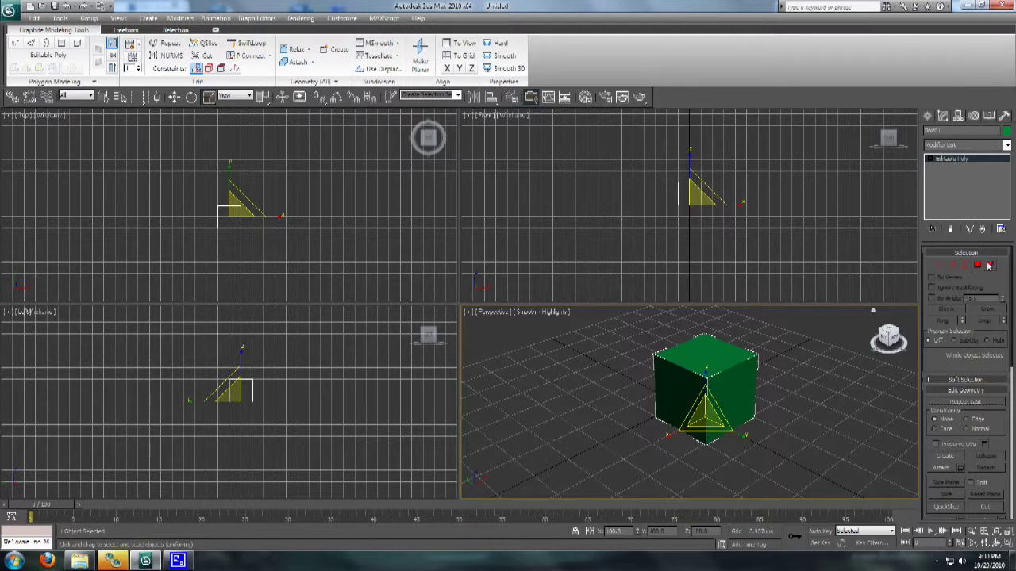
Go through the Vertex, Edge, Polygon and Element selection levels and return to the Vertex level
{"action": "left_click", "coordinate": [939, 264]}
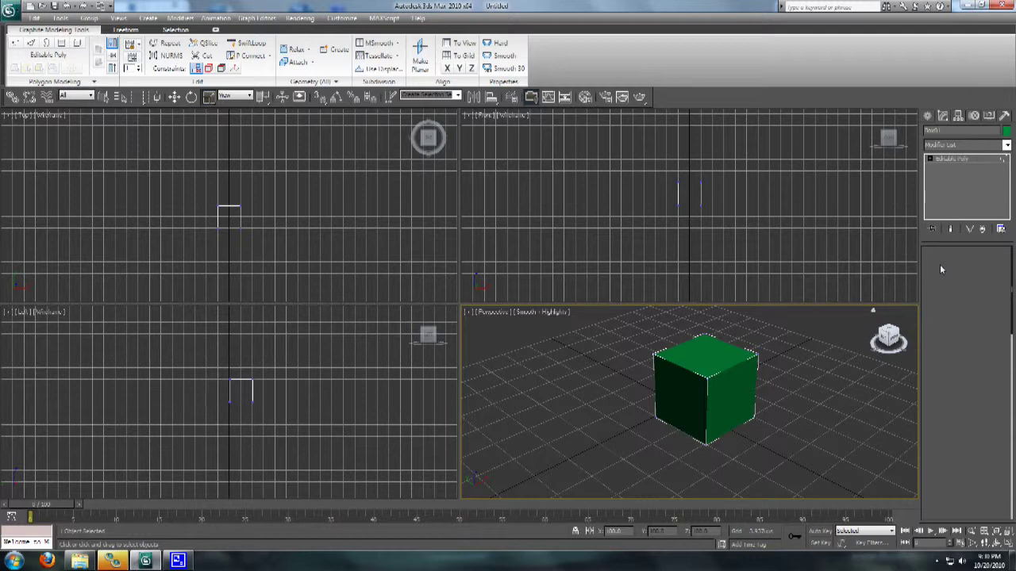
{"action": "left_click", "coordinate": [953, 265]}
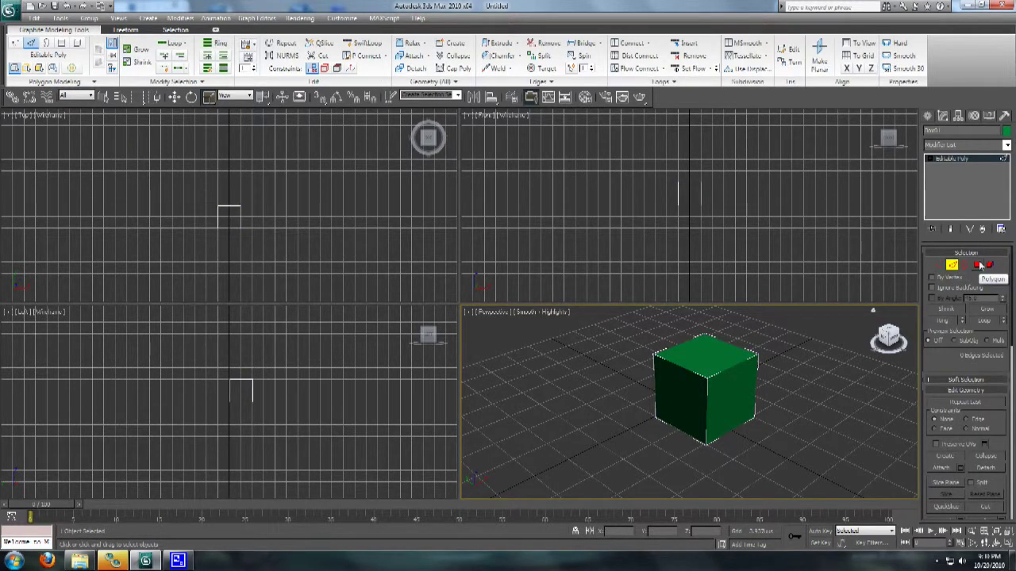
{"action": "left_click", "coordinate": [980, 266]}
{"action": "left_click", "coordinate": [990, 264]}
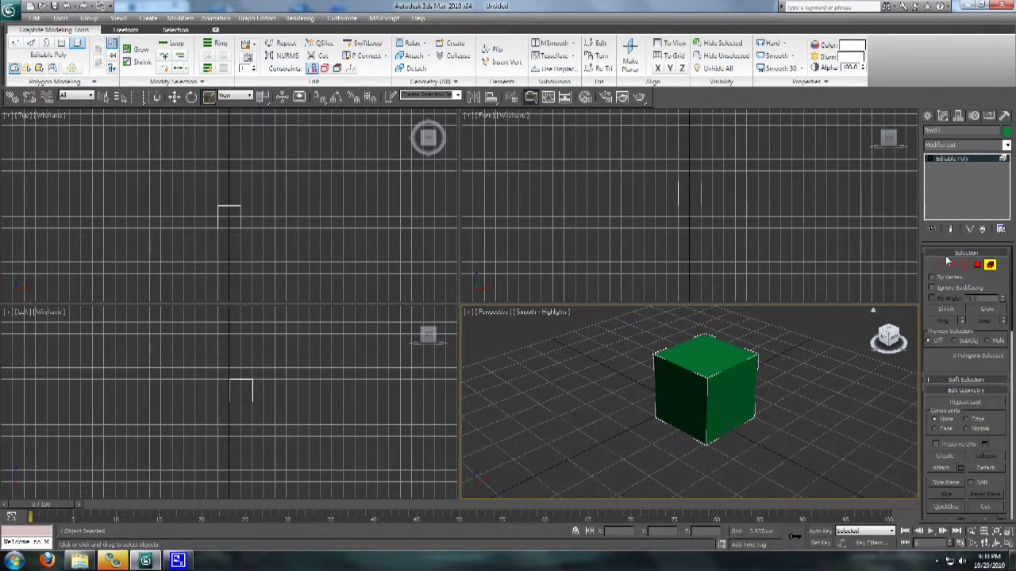
{"action": "left_click", "coordinate": [939, 264]}
Change the shading of the perspective viewport to Hidden Line for a clear view of the box's vertices
{"action": "scroll", "coordinate": [696, 389], "scroll_direction": "up", "scroll_amount": 2}
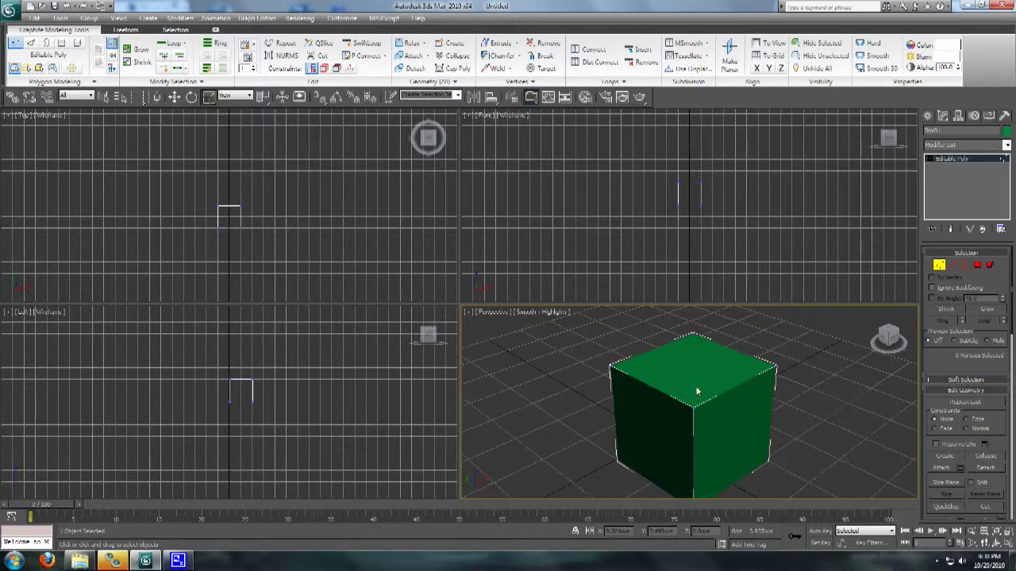
{"action": "left_click", "coordinate": [532, 313]}
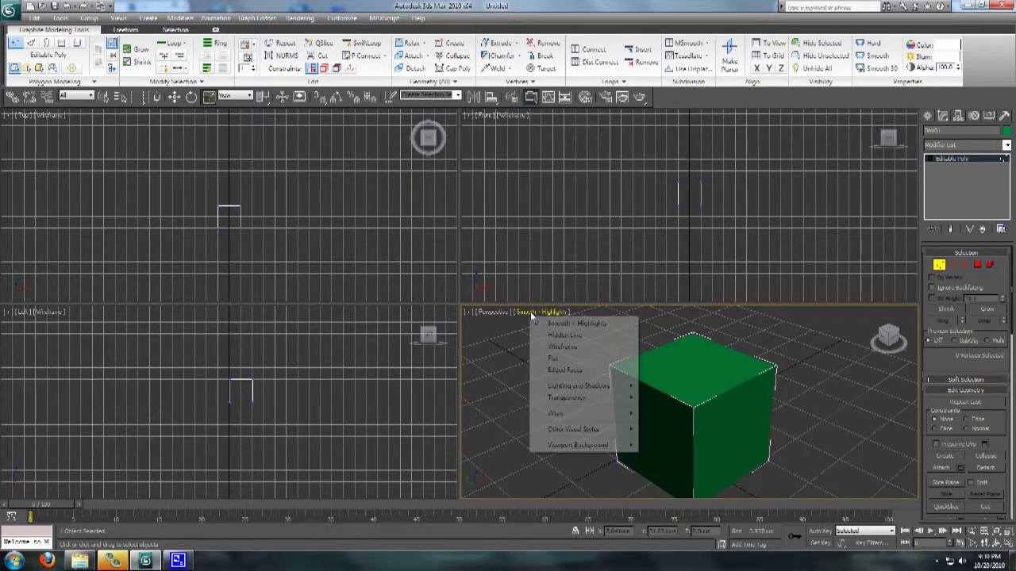
{"action": "left_click", "coordinate": [565, 335]}
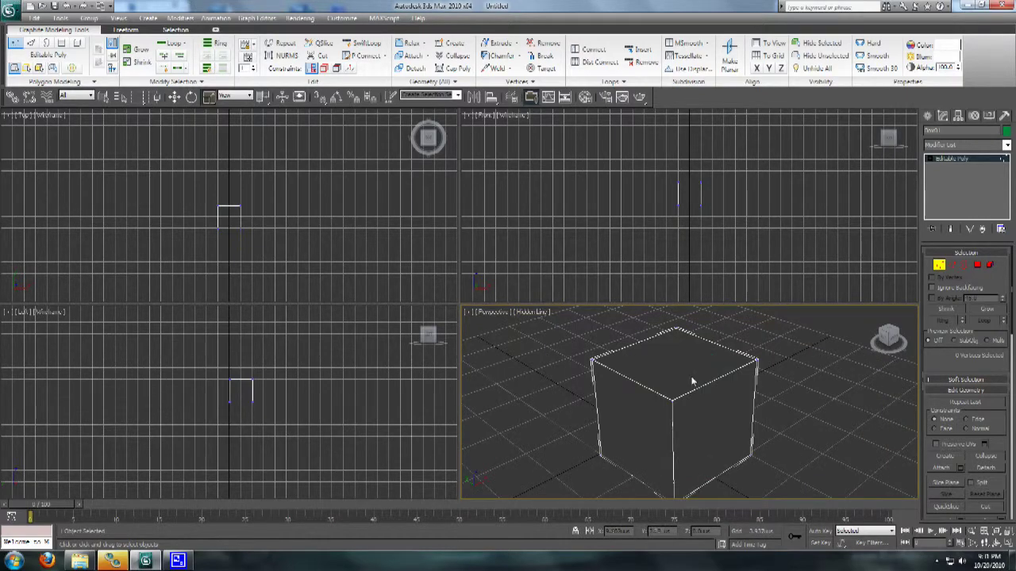
{"action": "middle_click_drag", "start_coordinate": [692, 382], "coordinate": [645, 412], "text": "alt"}
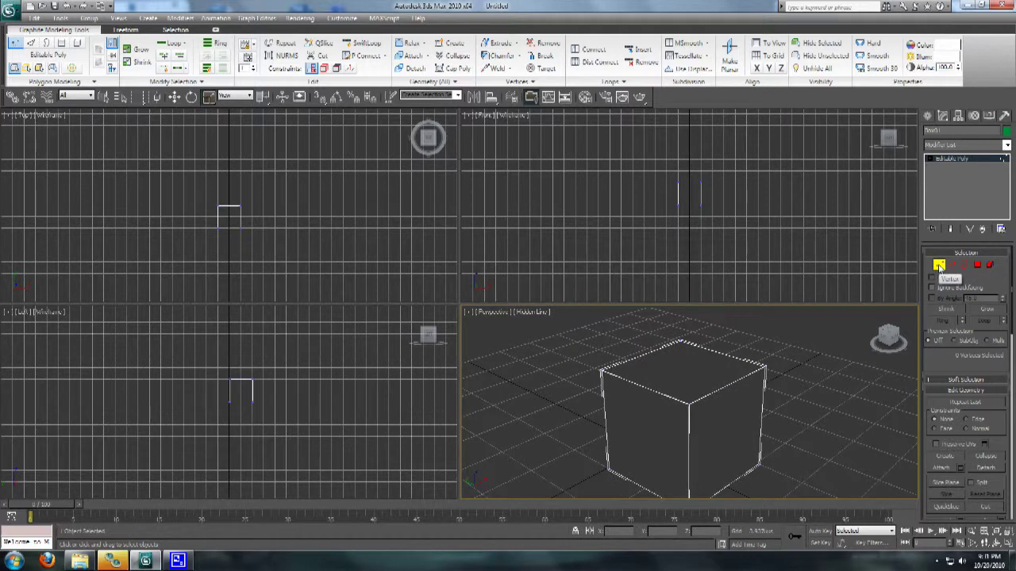
Activate the Move tool and select the vertices at the box's top corners one at a time
{"action": "left_click", "coordinate": [599, 372]}
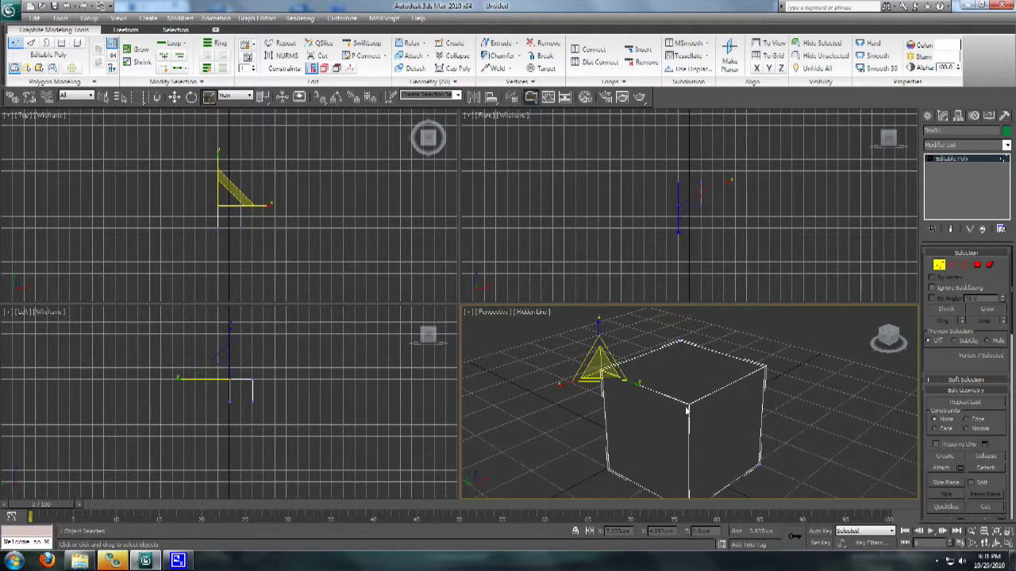
{"action": "key", "text": "w"}
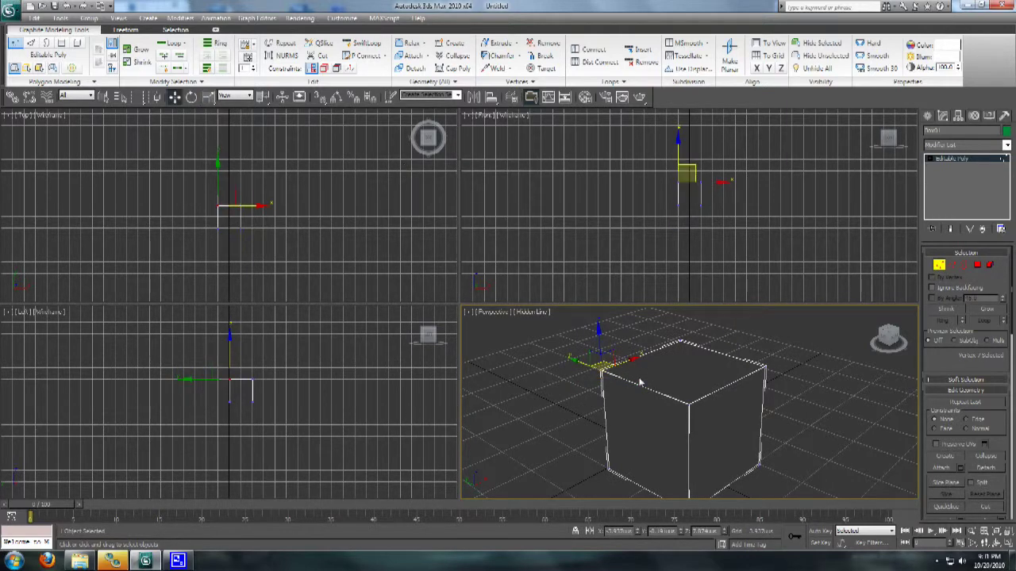
{"action": "left_click", "coordinate": [680, 343]}
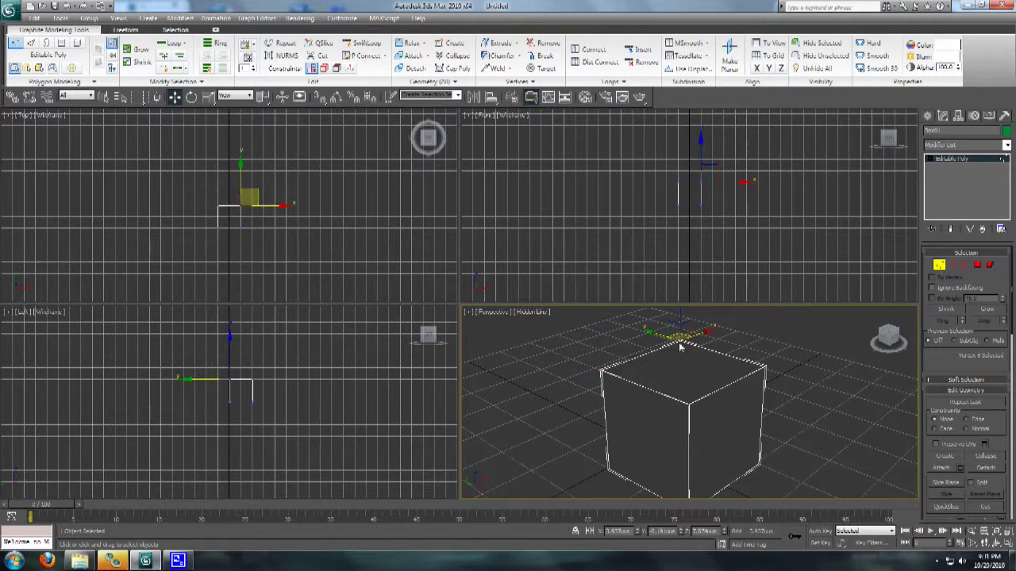
{"action": "left_click", "coordinate": [765, 366]}
{"action": "left_click", "coordinate": [688, 401]}
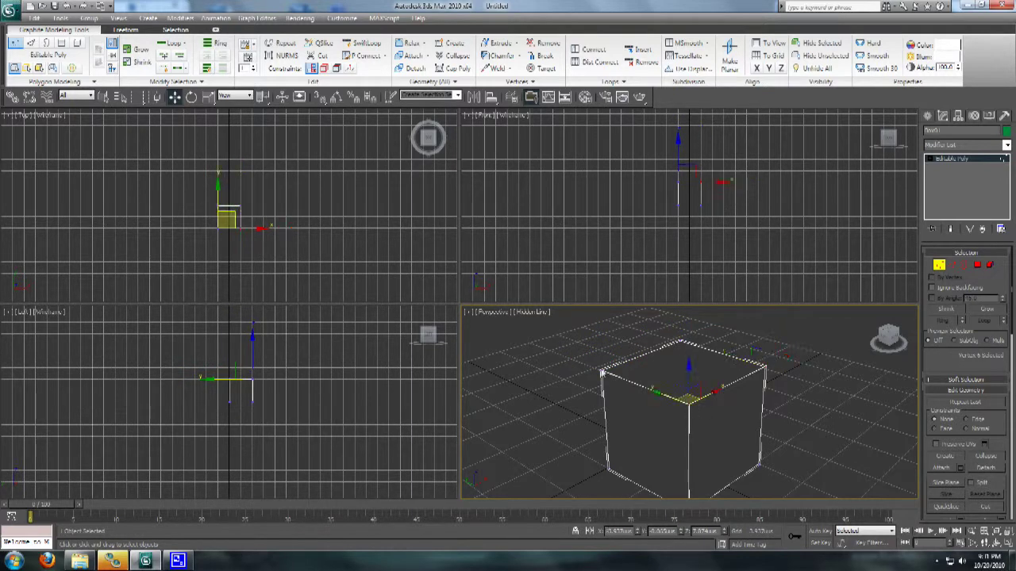
{"action": "left_click", "coordinate": [680, 343]}
{"action": "left_click", "coordinate": [762, 364]}
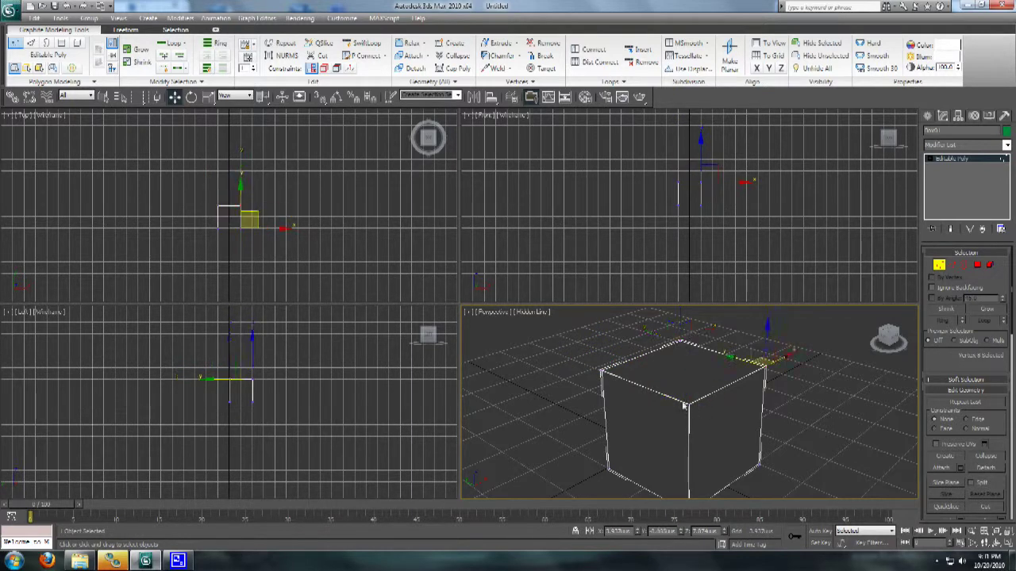
Select all four top corner vertices of the box together, starting from the front one
{"action": "left_click", "coordinate": [688, 401]}
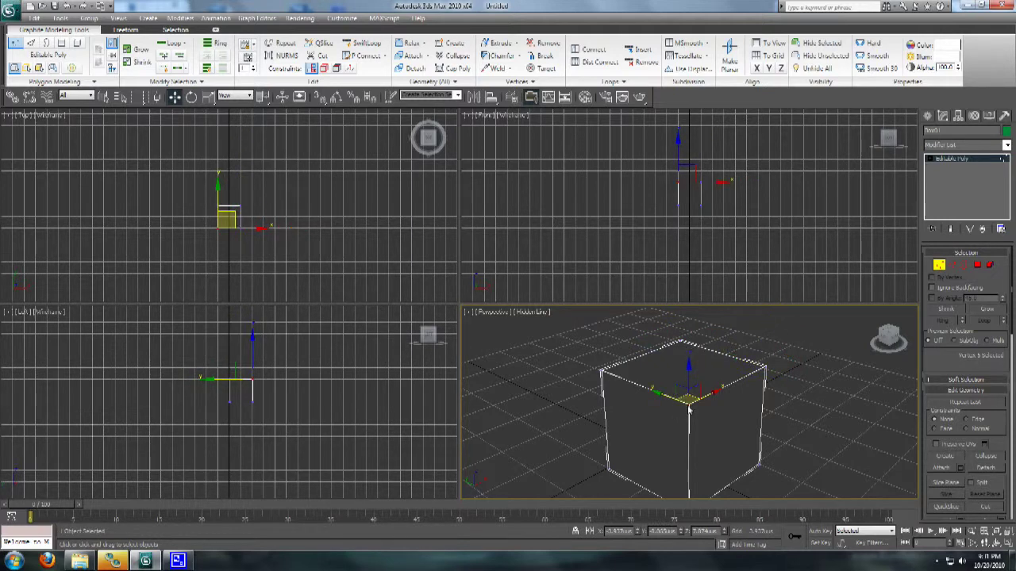
{"action": "left_click", "coordinate": [603, 373], "text": "ctrl"}
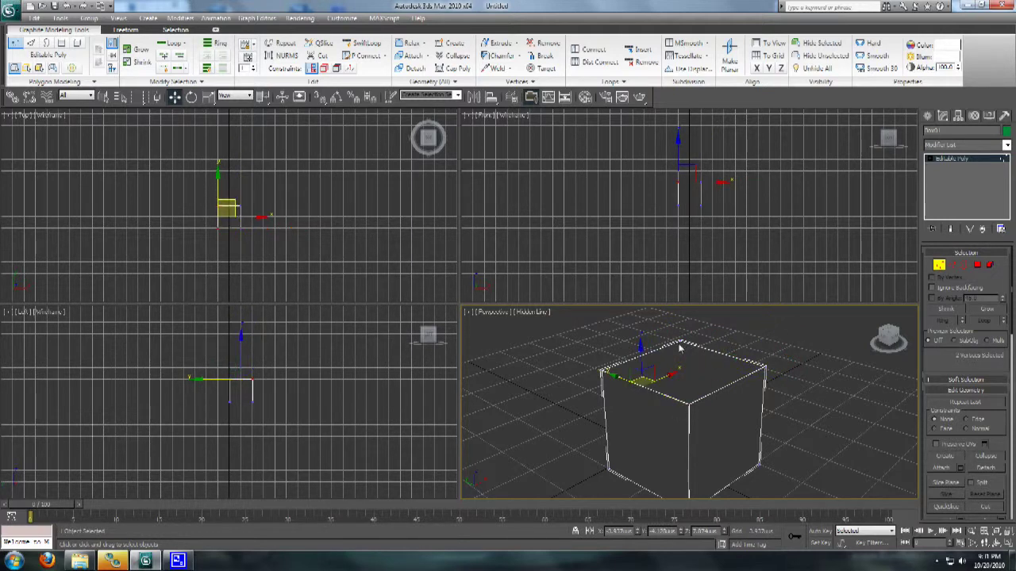
{"action": "left_click", "coordinate": [683, 344], "text": "ctrl"}
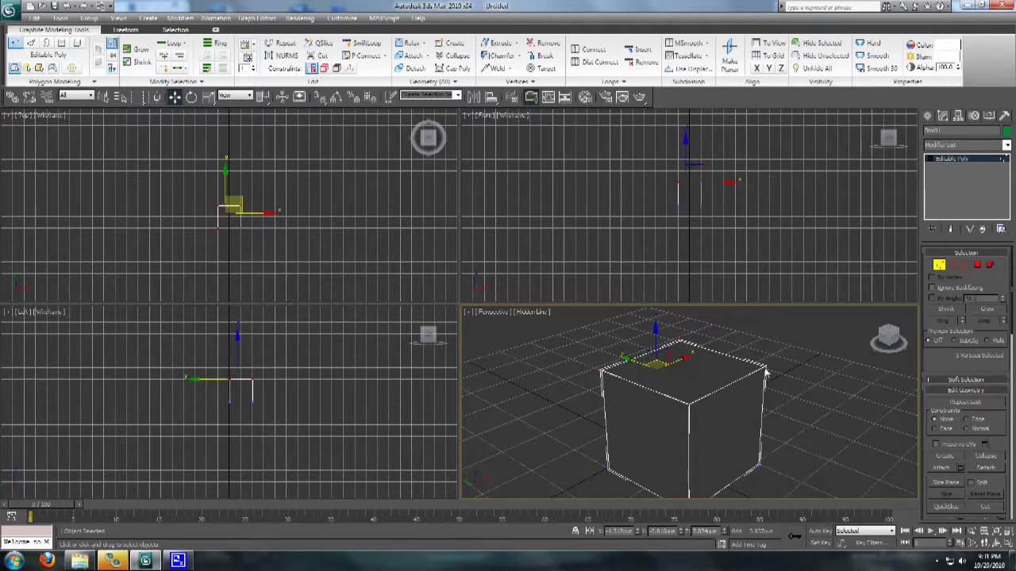
{"action": "left_click", "coordinate": [765, 369], "text": "ctrl"}
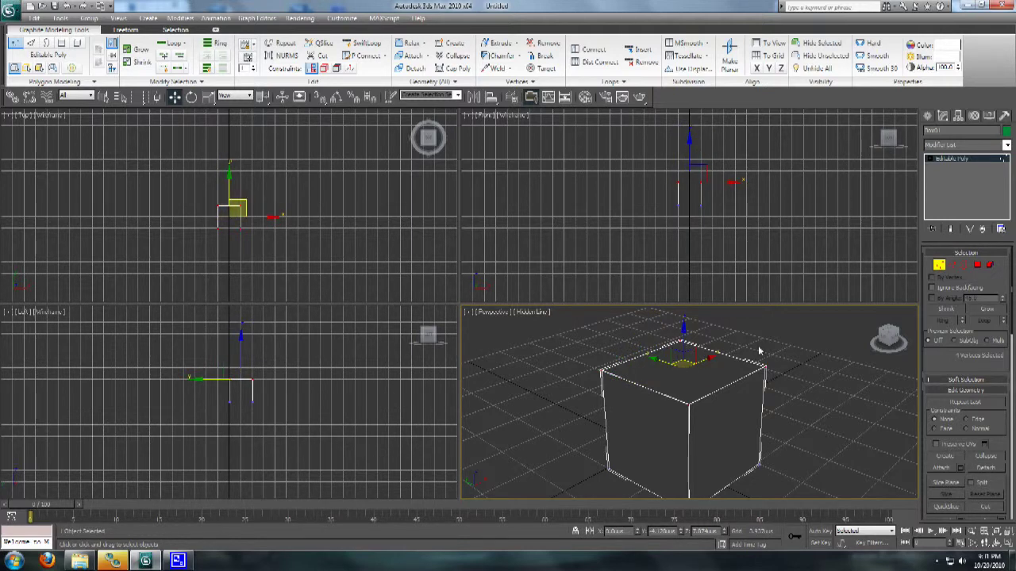
Switch to the Edge level and select the box's two front top edges one at a time
{"action": "left_click", "coordinate": [952, 267]}
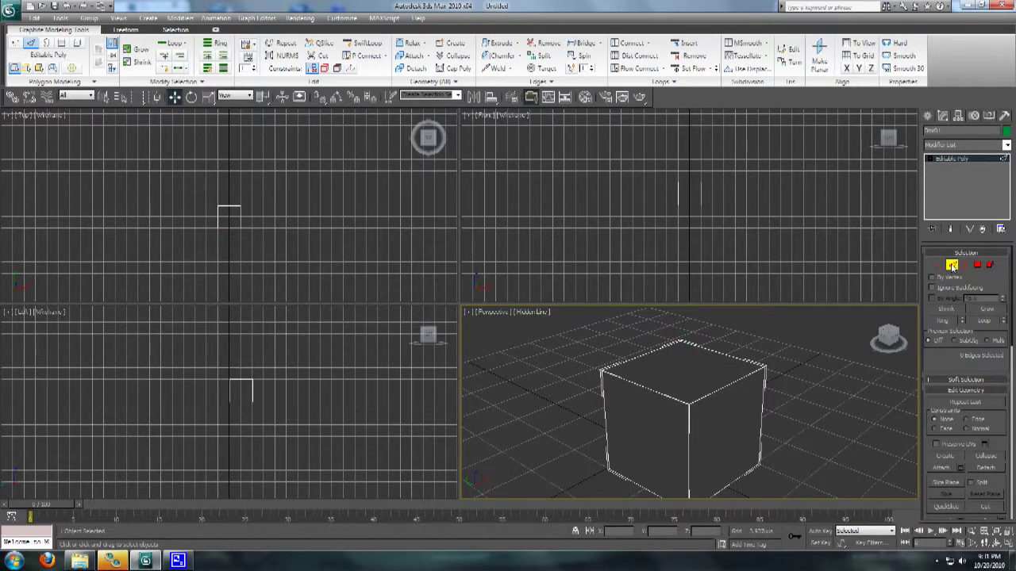
{"action": "left_click", "coordinate": [714, 394]}
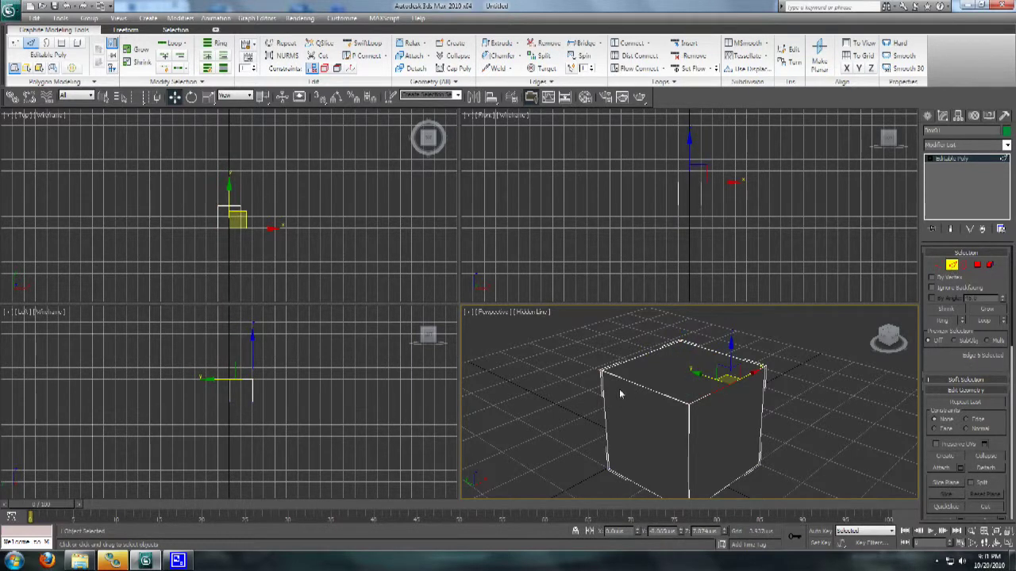
{"action": "left_click", "coordinate": [628, 382]}
Select all four top edges of the box together, add the front vertical edge, and clear the selection
{"action": "left_click", "coordinate": [646, 355]}
{"action": "left_click", "coordinate": [717, 354], "text": "ctrl"}
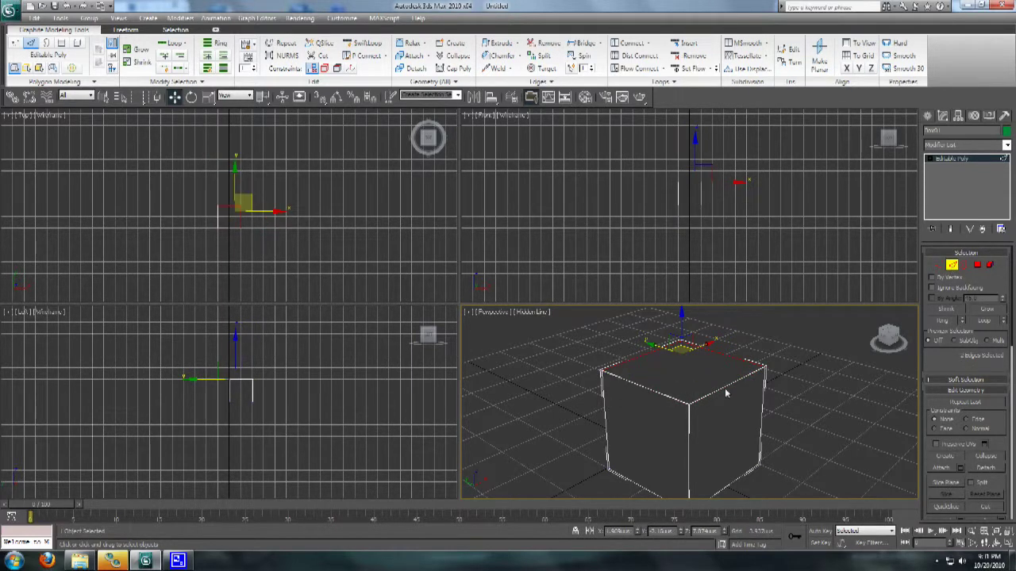
{"action": "left_click", "coordinate": [724, 388], "text": "ctrl"}
{"action": "left_click", "coordinate": [656, 391], "text": "ctrl"}
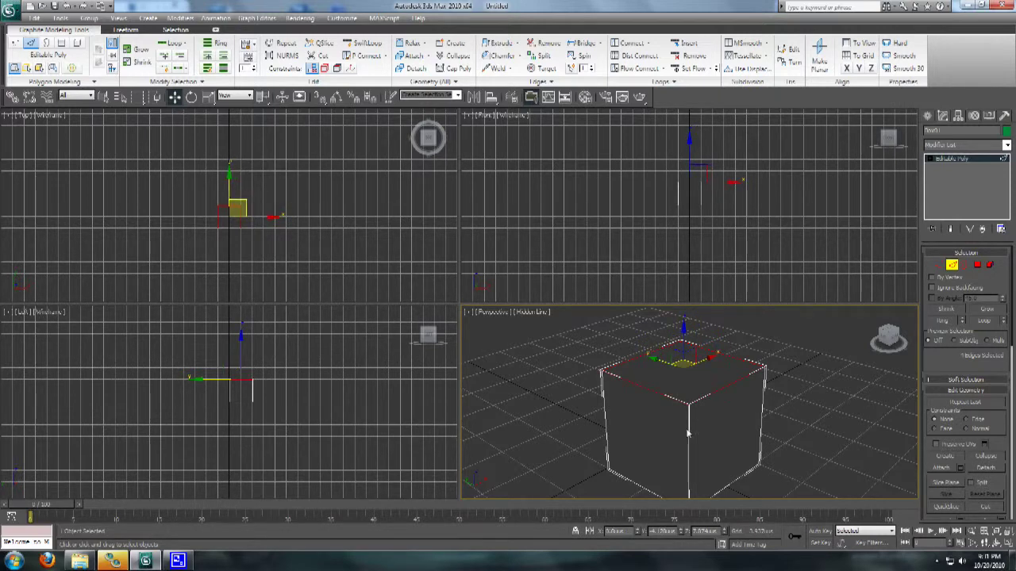
{"action": "left_click", "coordinate": [688, 433], "text": "ctrl"}
{"action": "left_click", "coordinate": [825, 373]}
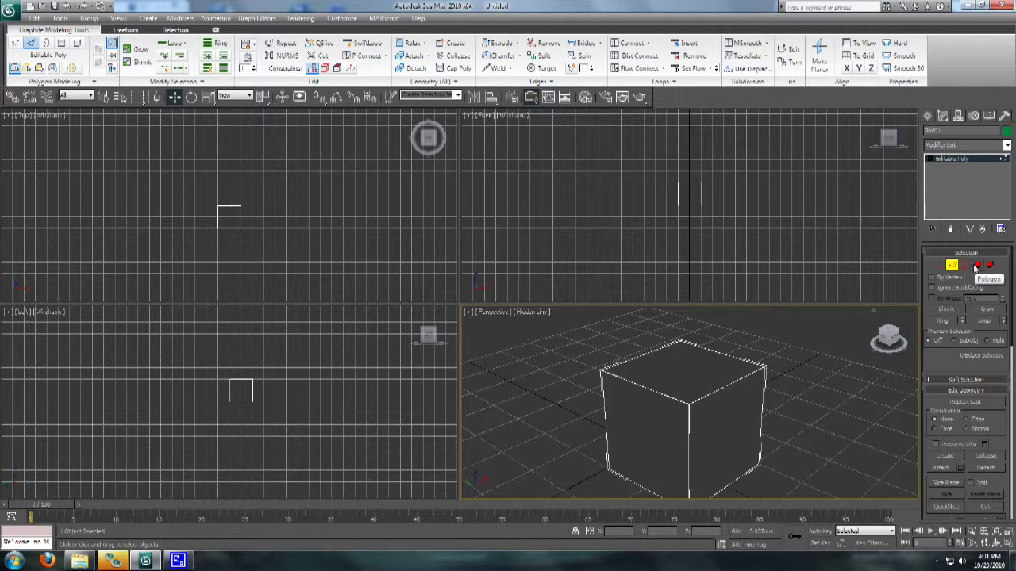
Switch to the Border level and then the Polygon level, and return to whole-object selection
{"action": "left_click", "coordinate": [965, 265]}
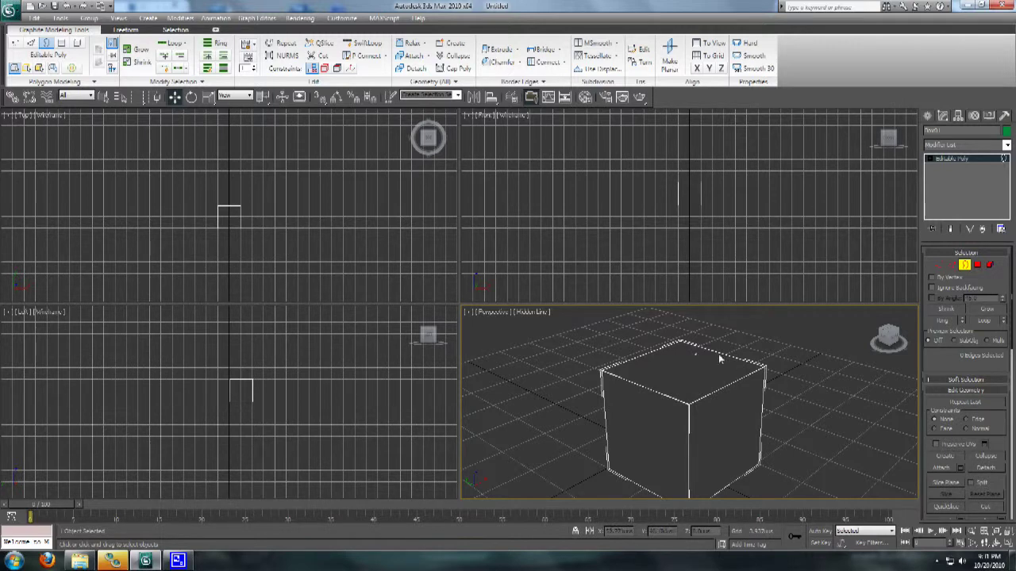
{"action": "left_click", "coordinate": [977, 265]}
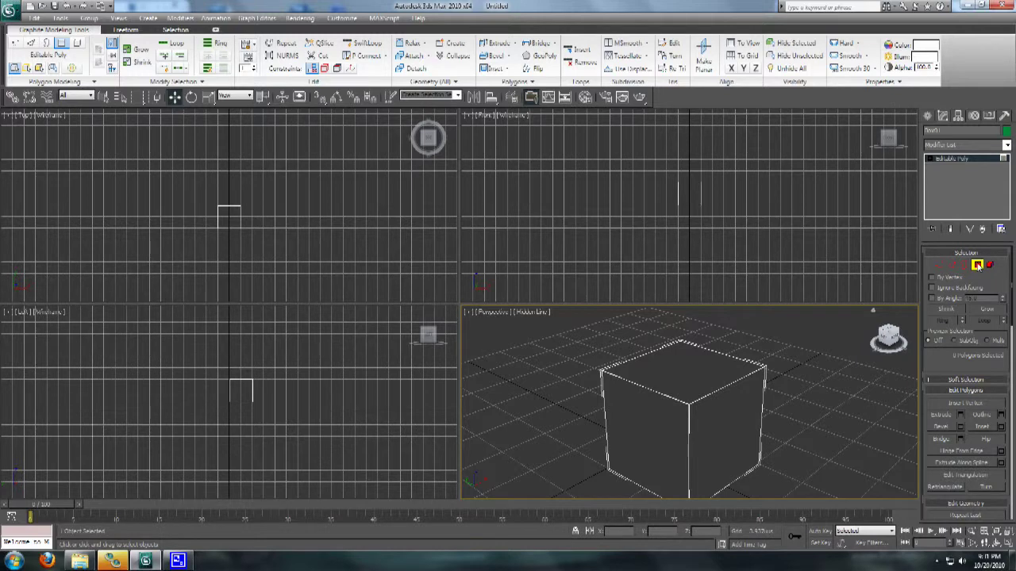
{"action": "left_click", "coordinate": [977, 264]}
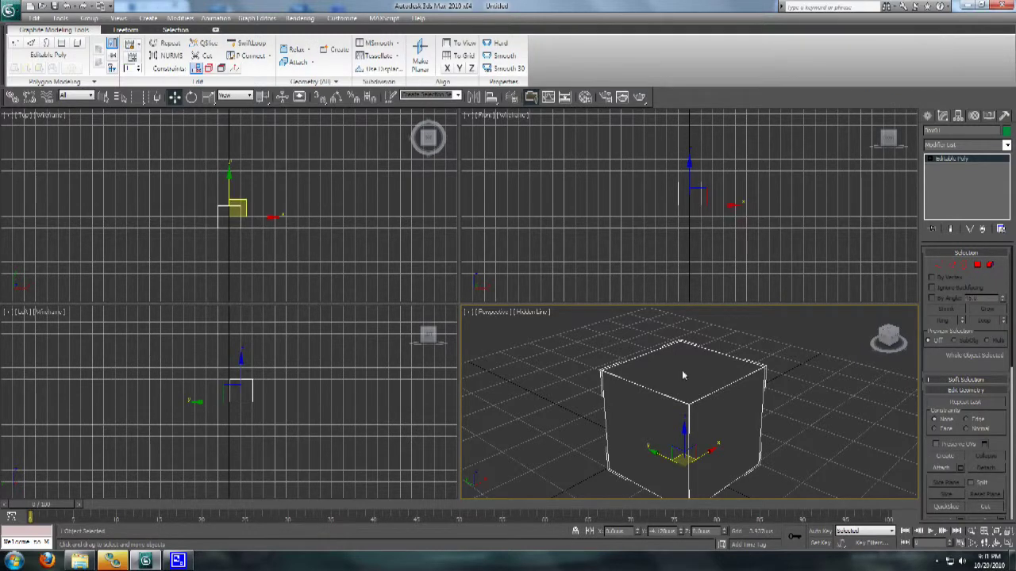
Enter the Polygon level and select individual faces of the box, ending with the top face
{"action": "key", "text": "4"}
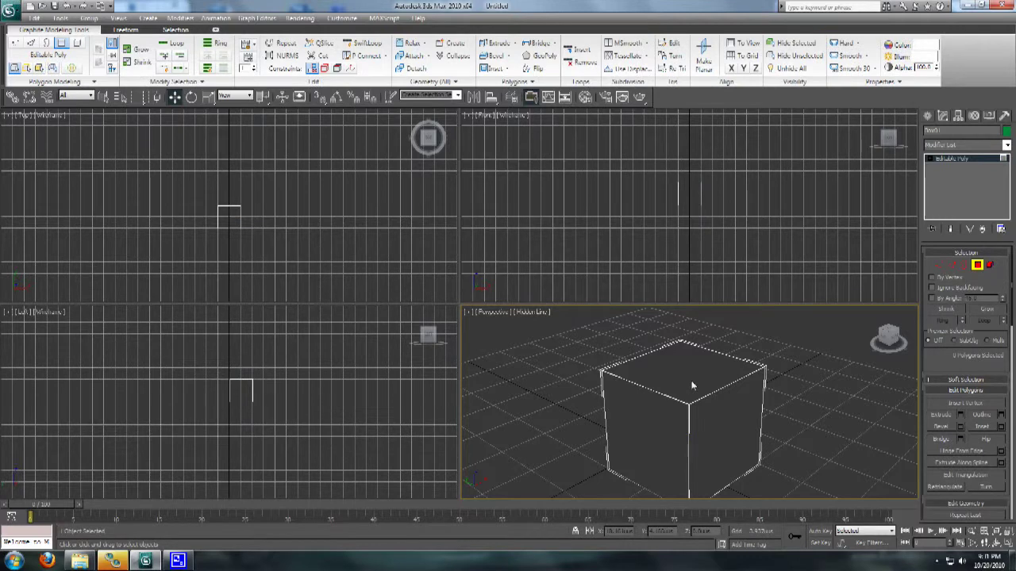
{"action": "left_click", "coordinate": [643, 428]}
{"action": "left_click", "coordinate": [671, 389]}
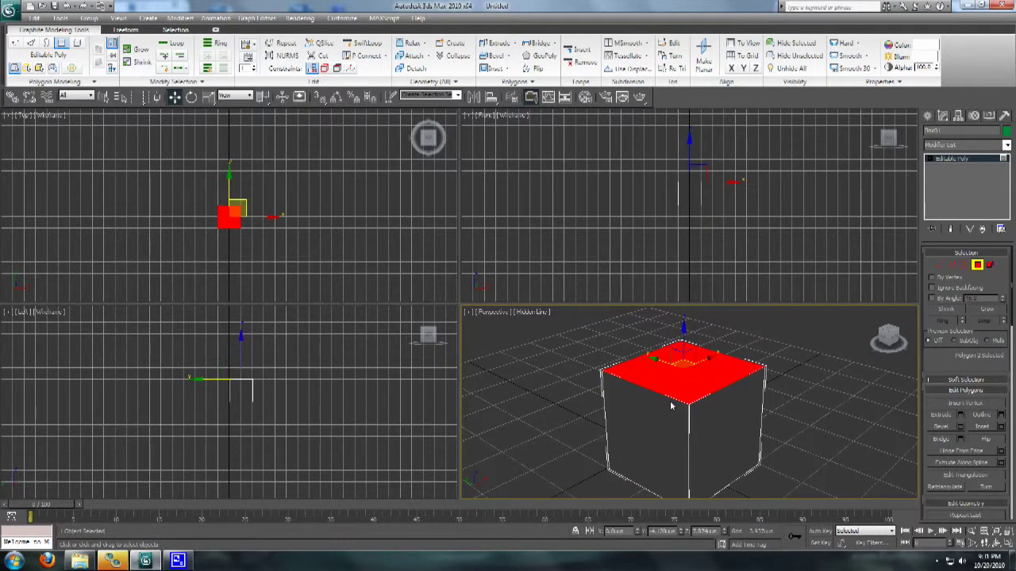
{"action": "left_click", "coordinate": [779, 379]}
{"action": "mouse_move", "coordinate": [670, 405]}
{"action": "middle_mouse_down", "text": "alt"}
{"action": "mouse_move", "coordinate": [779, 380]}
{"action": "mouse_move", "coordinate": [666, 389]}
{"action": "middle_mouse_up", "text": "alt"}
{"action": "left_click", "coordinate": [665, 381]}
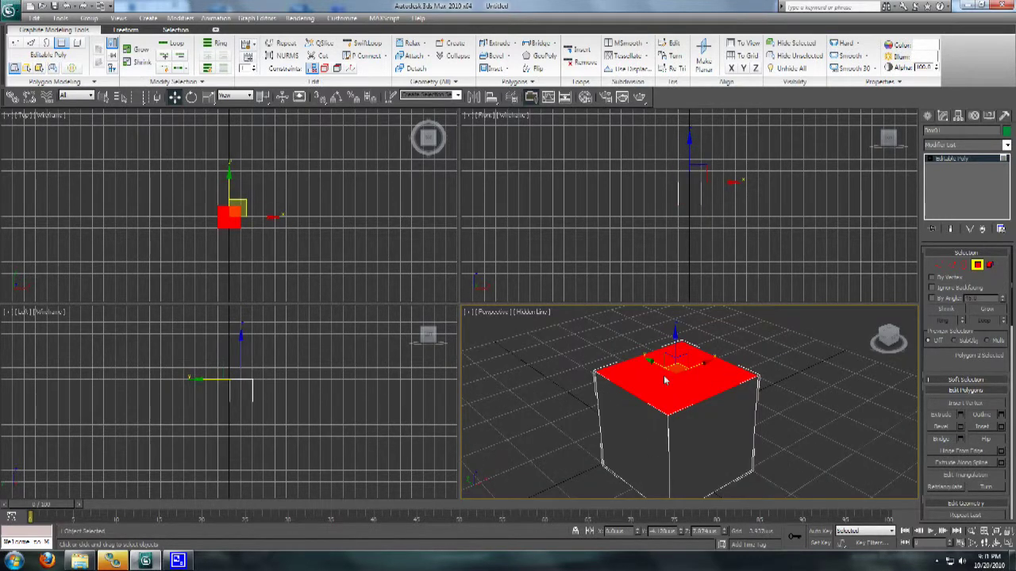
Add the box's two front side faces to the polygon selection, remove the top face, and clear the selection
{"action": "left_click", "coordinate": [635, 425], "text": "ctrl"}
{"action": "left_click", "coordinate": [711, 424], "text": "ctrl"}
{"action": "left_click", "coordinate": [673, 386], "text": "alt"}
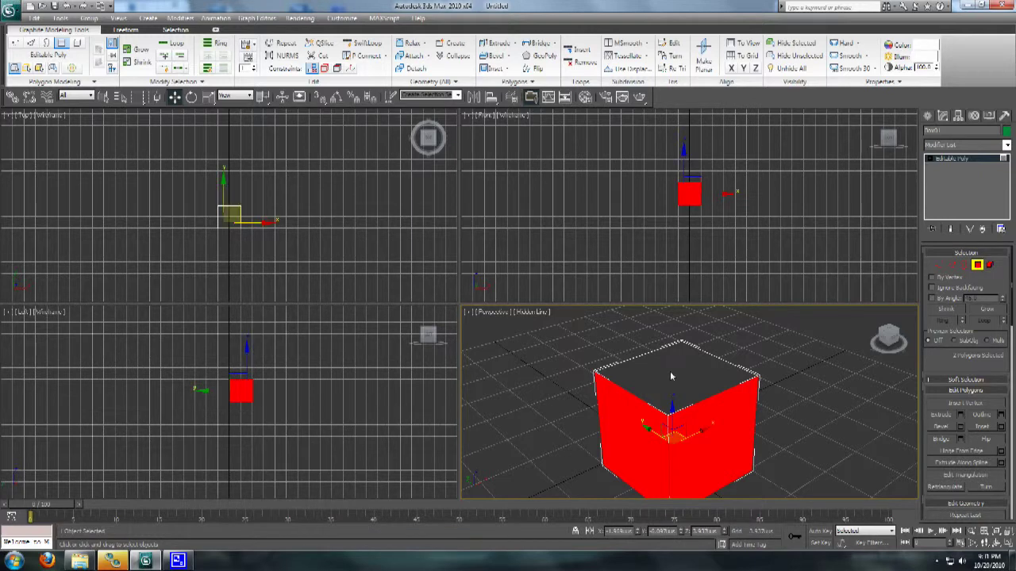
{"action": "left_click", "coordinate": [670, 376]}
{"action": "left_click", "coordinate": [661, 407], "text": "alt"}
{"action": "scroll", "coordinate": [697, 404], "scroll_direction": "up", "scroll_amount": 3}
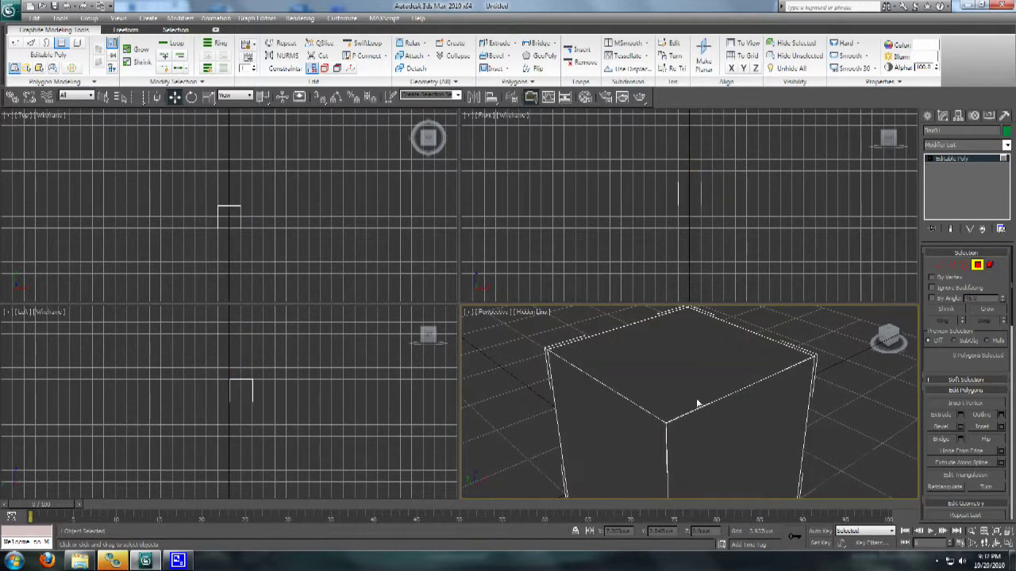
{"action": "scroll", "coordinate": [696, 404], "scroll_direction": "down", "scroll_amount": 3}
Switch to the Element level and select the whole box as one element
{"action": "key", "text": "5"}
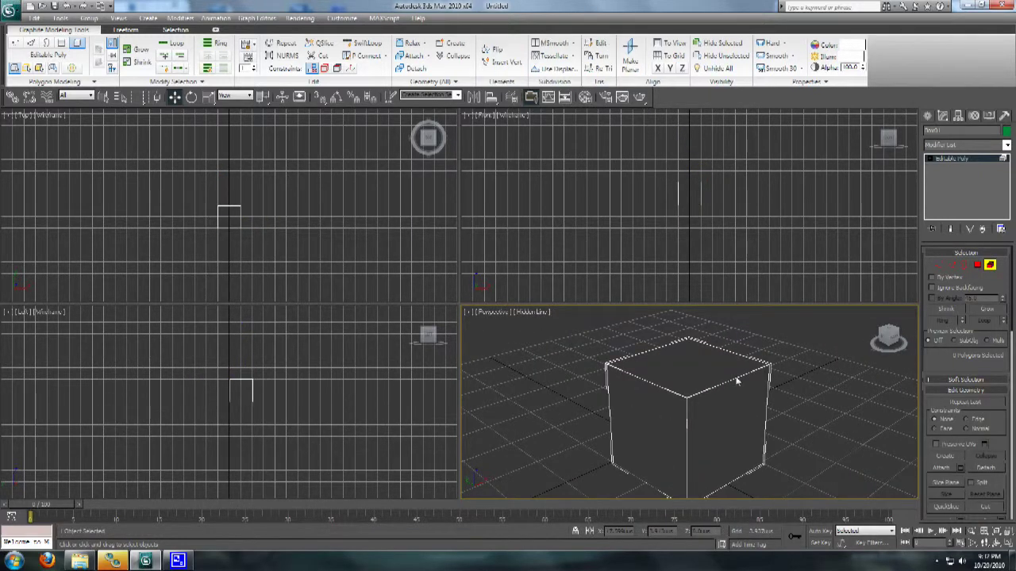
{"action": "left_click", "coordinate": [708, 397]}
{"action": "scroll", "coordinate": [707, 397], "scroll_direction": "down", "scroll_amount": 3}
{"action": "mouse_move", "coordinate": [708, 397]}
{"action": "middle_mouse_down", "text": "alt"}
{"action": "mouse_move", "coordinate": [723, 307]}
{"action": "mouse_move", "coordinate": [542, 345]}
{"action": "mouse_move", "coordinate": [702, 406]}
{"action": "mouse_move", "coordinate": [704, 397]}
{"action": "middle_mouse_up", "text": "alt"}
{"action": "scroll", "coordinate": [703, 405], "scroll_direction": "up", "scroll_amount": 2}
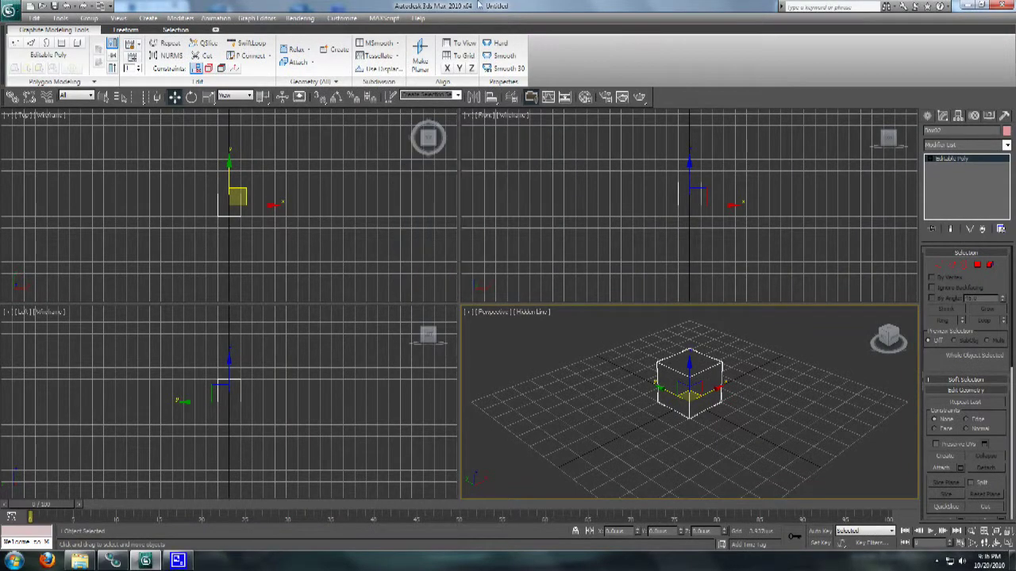
Enter the Polygon level on the new Editable Poly box and select its top face
{"action": "scroll", "coordinate": [717, 380], "scroll_direction": "up", "scroll_amount": 4}
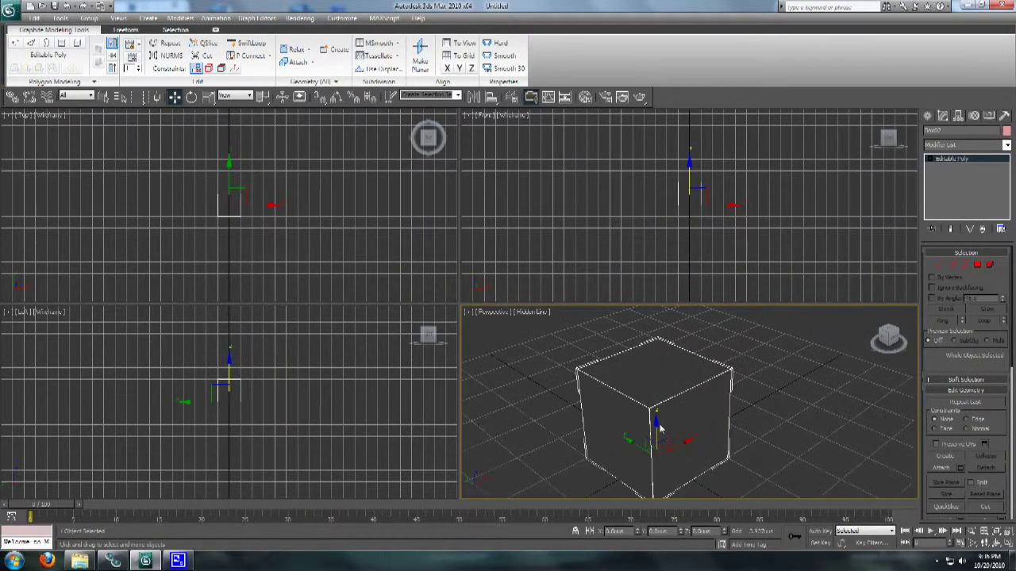
{"action": "middle_click_drag", "start_coordinate": [659, 428], "coordinate": [680, 413]}
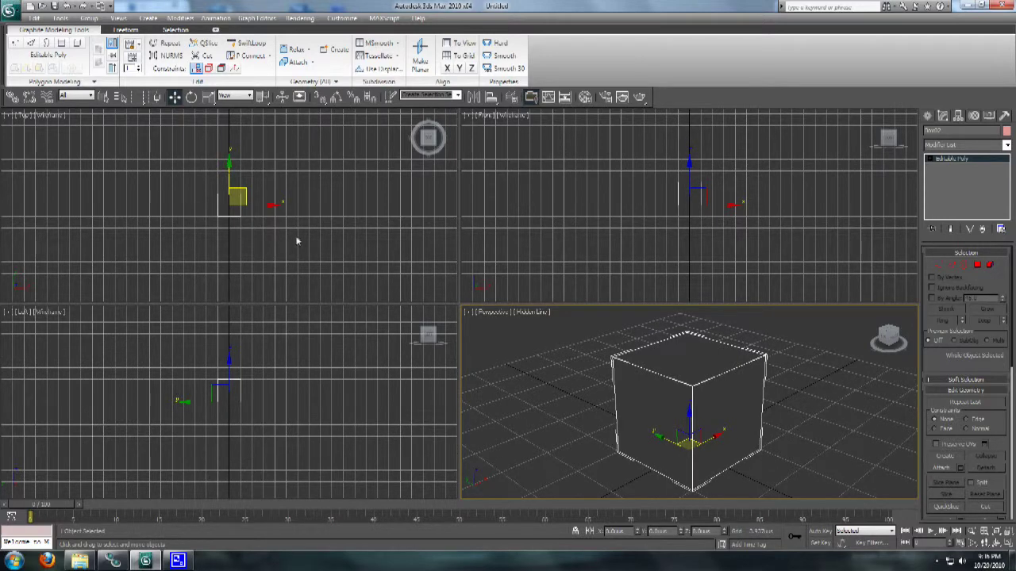
{"action": "left_click", "coordinate": [977, 265]}
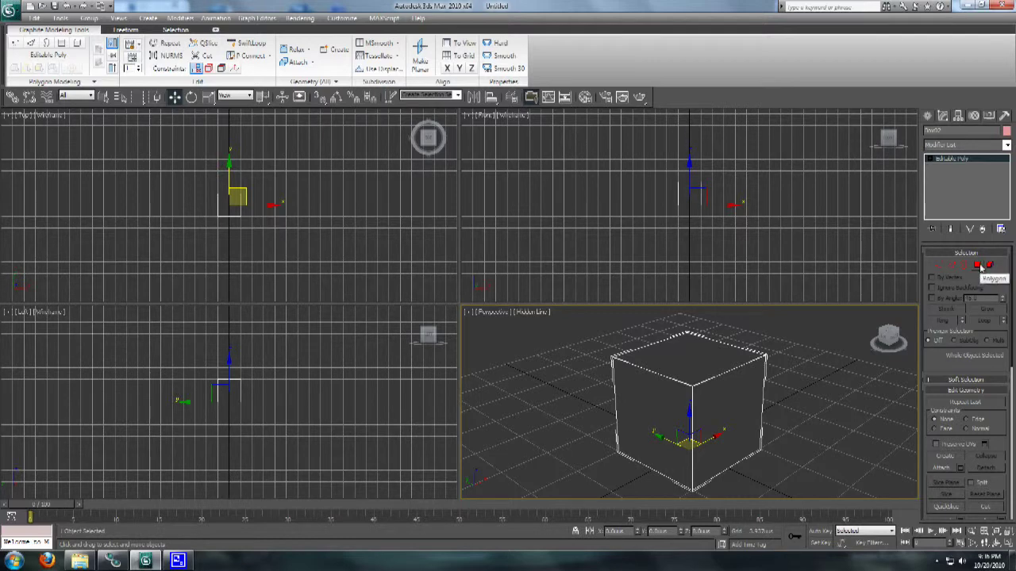
{"action": "left_click", "coordinate": [711, 363]}
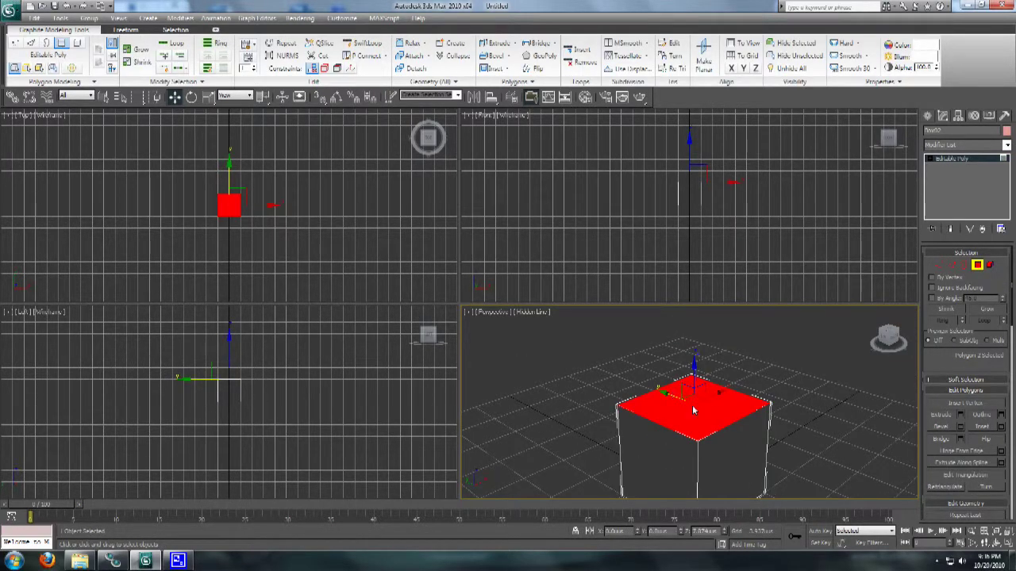
Divide the box's top face into four polygons and clear the selection
{"action": "key", "text": "z"}
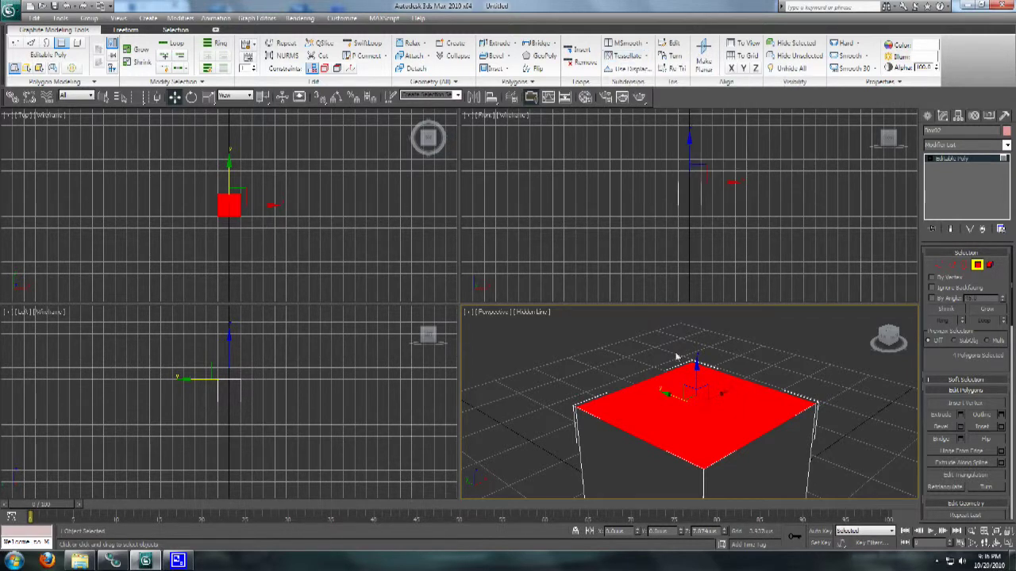
{"action": "scroll", "coordinate": [689, 356], "scroll_direction": "up", "scroll_amount": 3}
{"action": "key", "text": "ctrl+d"}
{"action": "middle_click_drag", "start_coordinate": [689, 356], "coordinate": [711, 363], "text": "alt"}
{"action": "scroll", "coordinate": [712, 364], "scroll_direction": "up", "scroll_amount": 2}
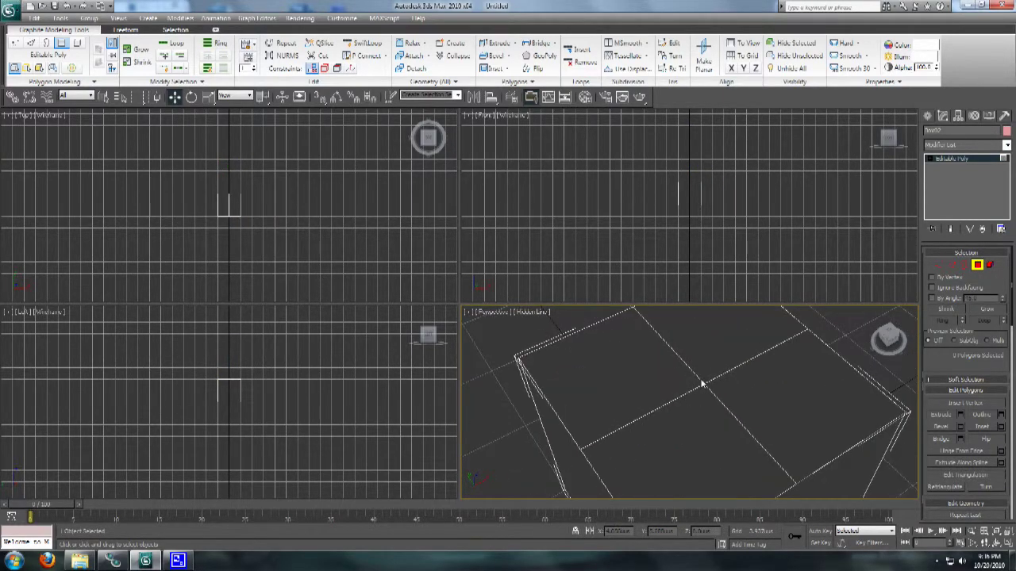
{"action": "middle_click_drag", "start_coordinate": [661, 347], "coordinate": [697, 384]}
{"action": "scroll", "coordinate": [698, 384], "scroll_direction": "down", "scroll_amount": 2}
{"action": "scroll", "coordinate": [689, 375], "scroll_direction": "up", "scroll_amount": 2}
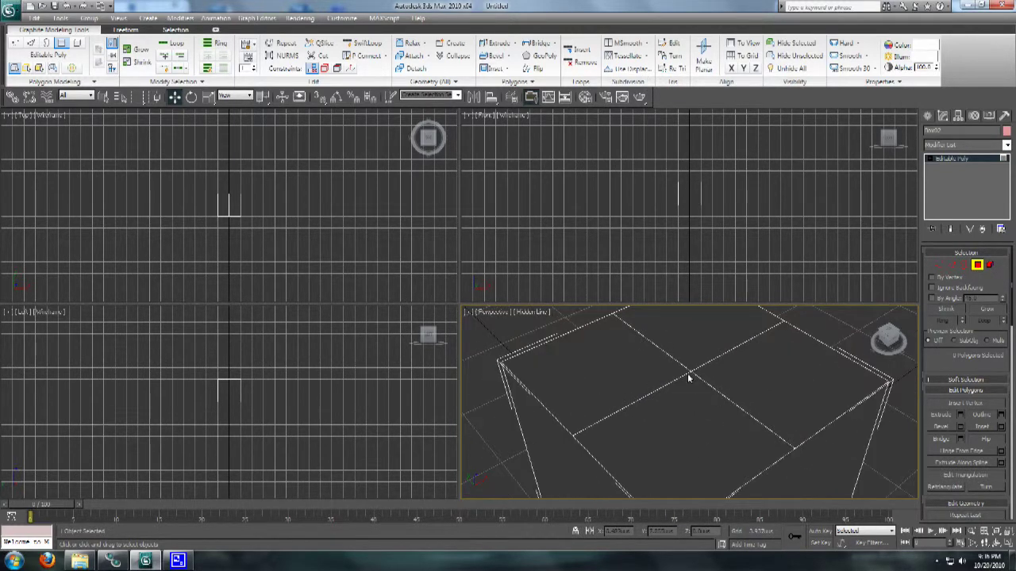
{"action": "scroll", "coordinate": [688, 381], "scroll_direction": "down", "scroll_amount": 2}
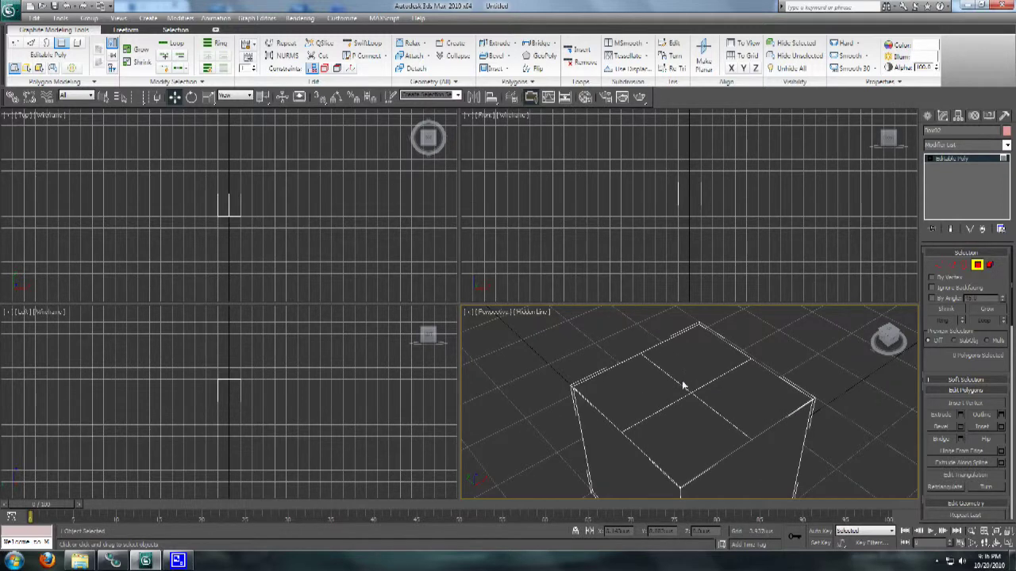
Select individual quarter polygons of the divided top face, one at a time, and clear the selection
{"action": "left_click", "coordinate": [681, 388]}
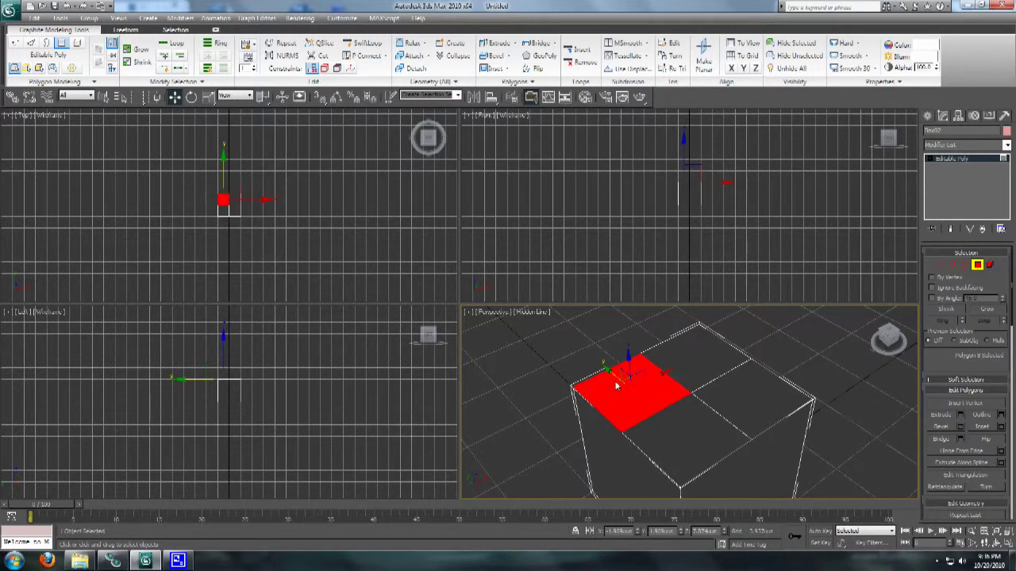
{"action": "left_click", "coordinate": [693, 359]}
{"action": "middle_click_drag", "start_coordinate": [698, 442], "coordinate": [700, 411], "text": "alt"}
{"action": "left_click", "coordinate": [650, 327]}
{"action": "middle_click_drag", "start_coordinate": [672, 370], "coordinate": [702, 385]}
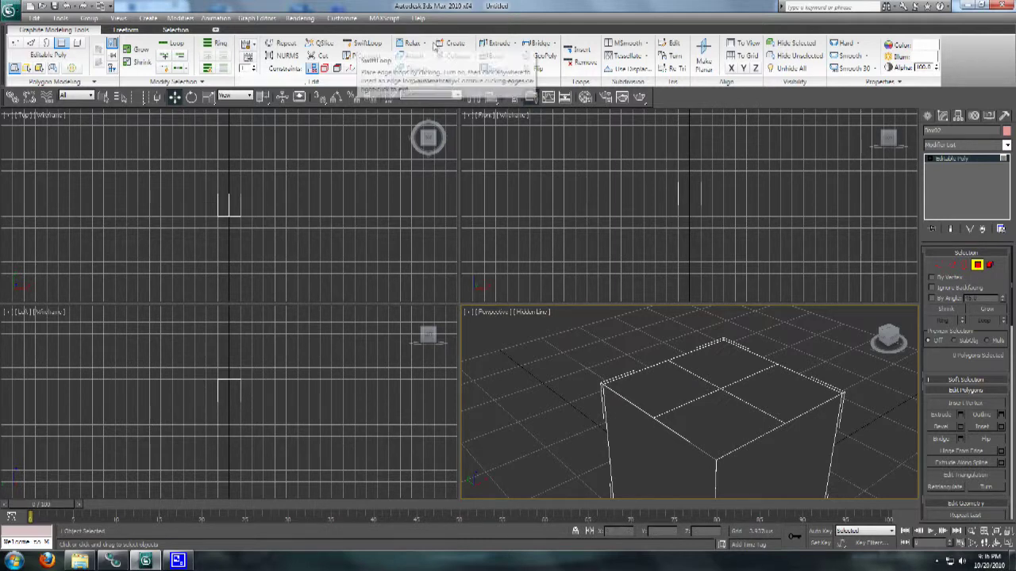
Insert an edge loop around the box with SwiftLoop, parallel to one of the top face's dividing edges, and undo it
{"action": "left_click", "coordinate": [368, 45]}
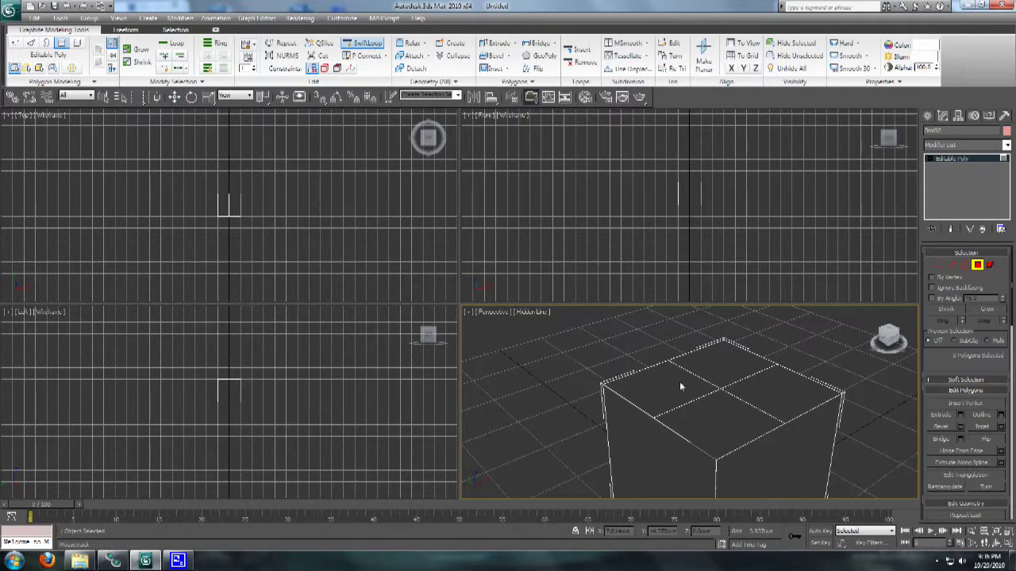
{"action": "middle_click_drag", "start_coordinate": [679, 381], "coordinate": [641, 376]}
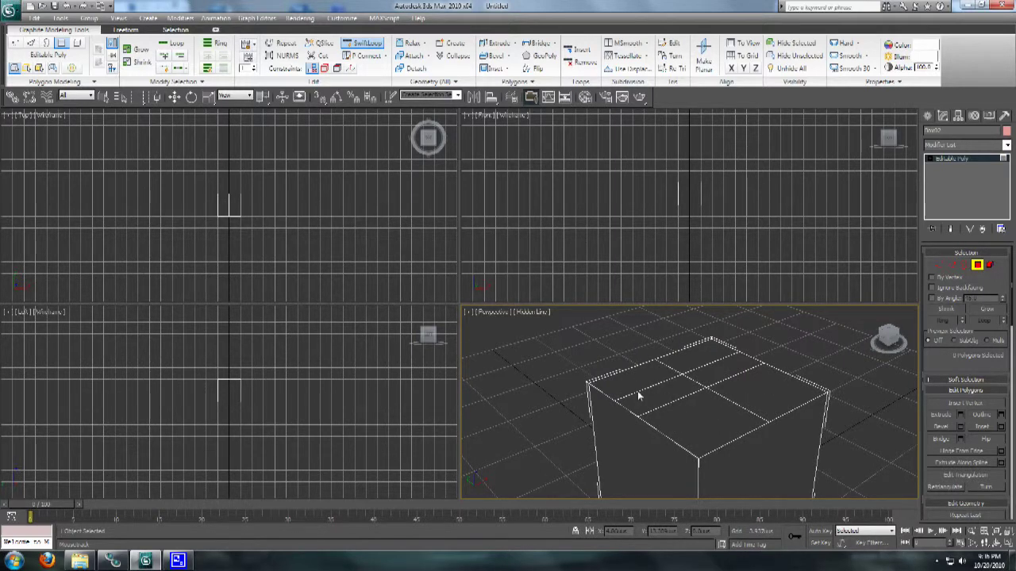
{"action": "middle_click_drag", "start_coordinate": [637, 391], "coordinate": [701, 362]}
{"action": "left_click", "coordinate": [736, 423]}
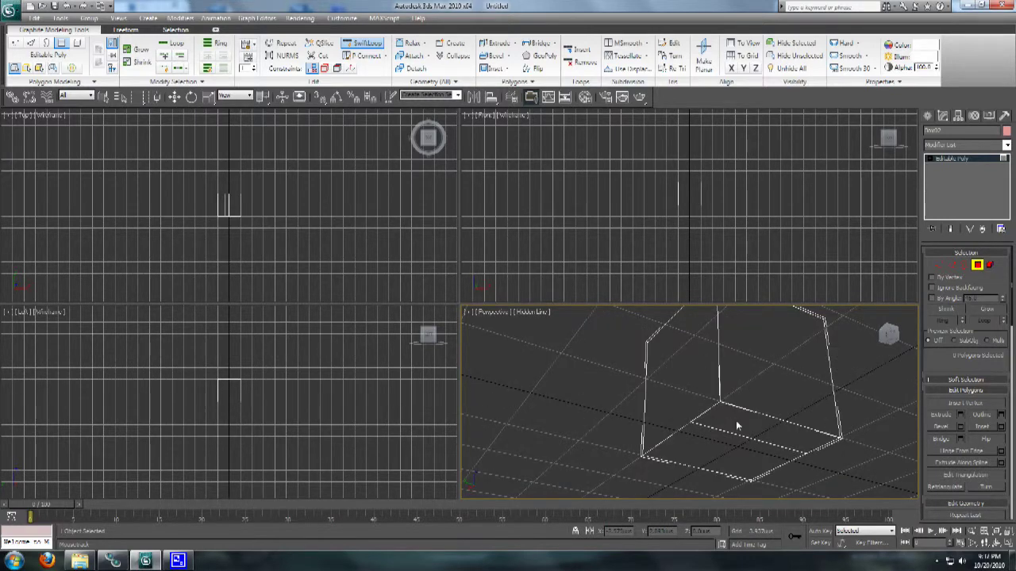
{"action": "middle_click_drag", "start_coordinate": [739, 370], "coordinate": [581, 299], "text": "alt"}
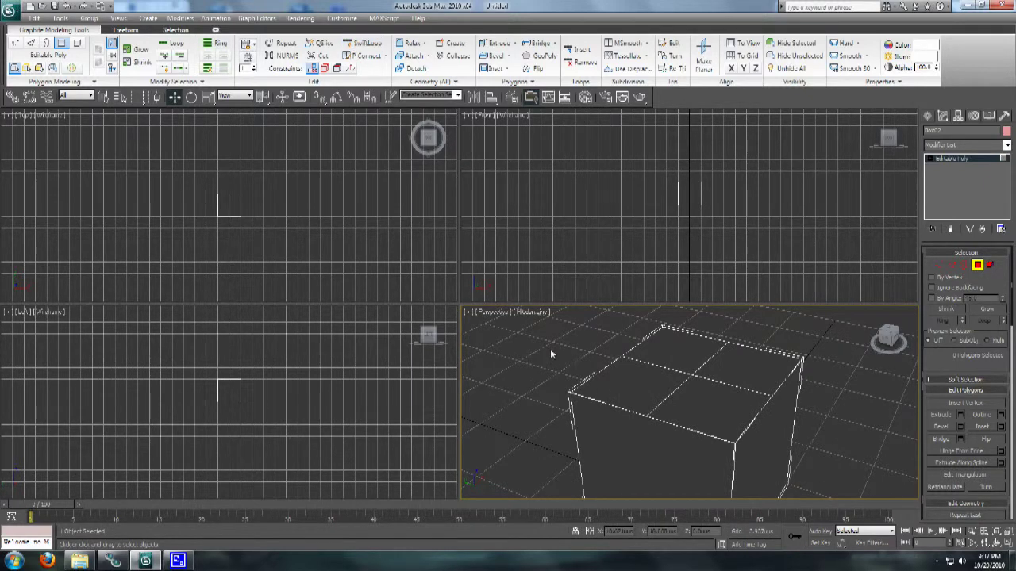
Cut edges across one quarter of the top face with the Cut tool, including a diagonal from the box's corner to the face's centre
{"action": "left_click", "coordinate": [323, 58]}
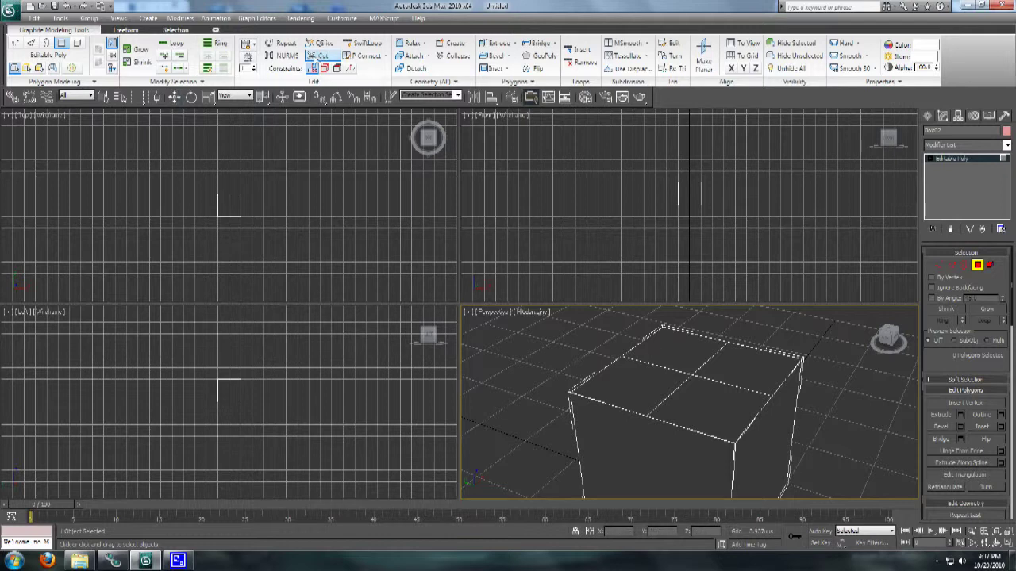
{"action": "scroll", "coordinate": [687, 410], "scroll_direction": "up", "scroll_amount": 4}
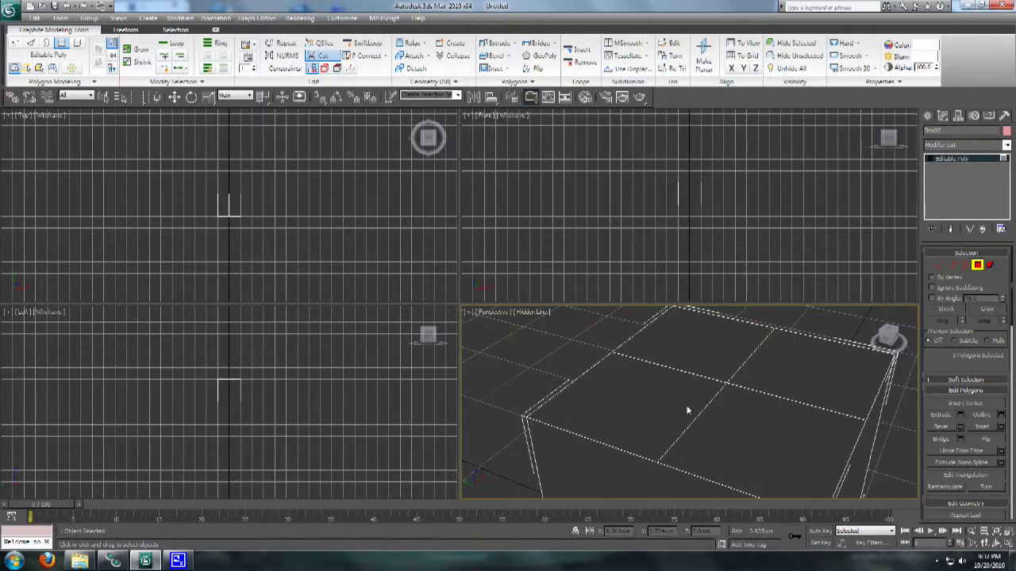
{"action": "left_click", "coordinate": [673, 370]}
{"action": "left_click", "coordinate": [606, 447]}
{"action": "left_click", "coordinate": [728, 386]}
{"action": "left_click", "coordinate": [525, 415]}
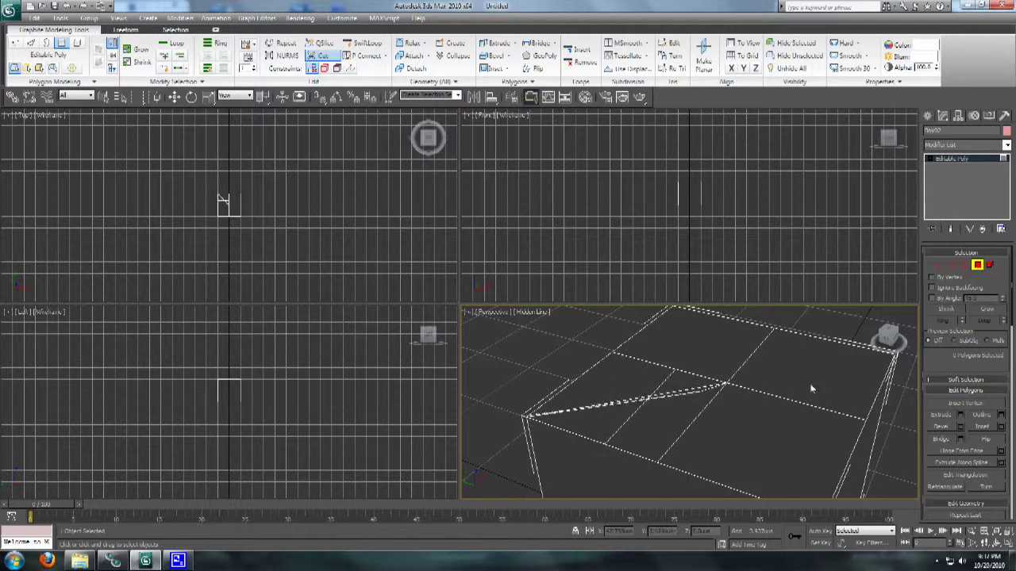
{"action": "right_click", "coordinate": [683, 374]}
{"action": "middle_click_drag", "start_coordinate": [682, 374], "coordinate": [728, 431], "text": "alt"}
{"action": "scroll", "coordinate": [694, 388], "scroll_direction": "up", "scroll_amount": 2}
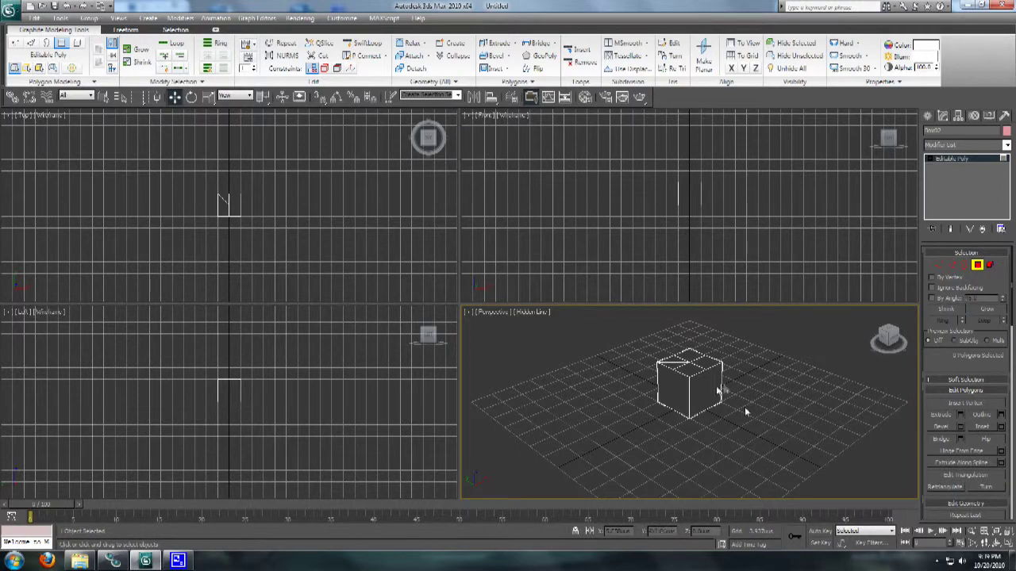
Extrude the box's left-facing side polygon outward to lengthen the box
{"action": "middle_click_drag", "start_coordinate": [687, 387], "coordinate": [687, 404]}
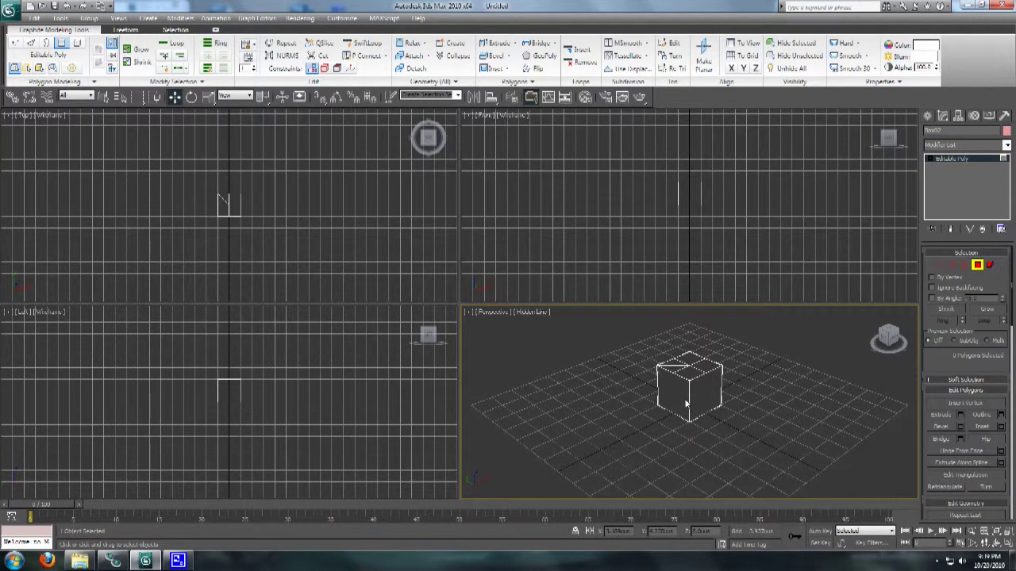
{"action": "scroll", "coordinate": [687, 403], "scroll_direction": "up", "scroll_amount": 5}
{"action": "mouse_move", "coordinate": [1013, 311]}
{"action": "left_mouse_down"}
{"action": "mouse_move", "coordinate": [1013, 348]}
{"action": "mouse_move", "coordinate": [1014, 313]}
{"action": "left_mouse_up"}
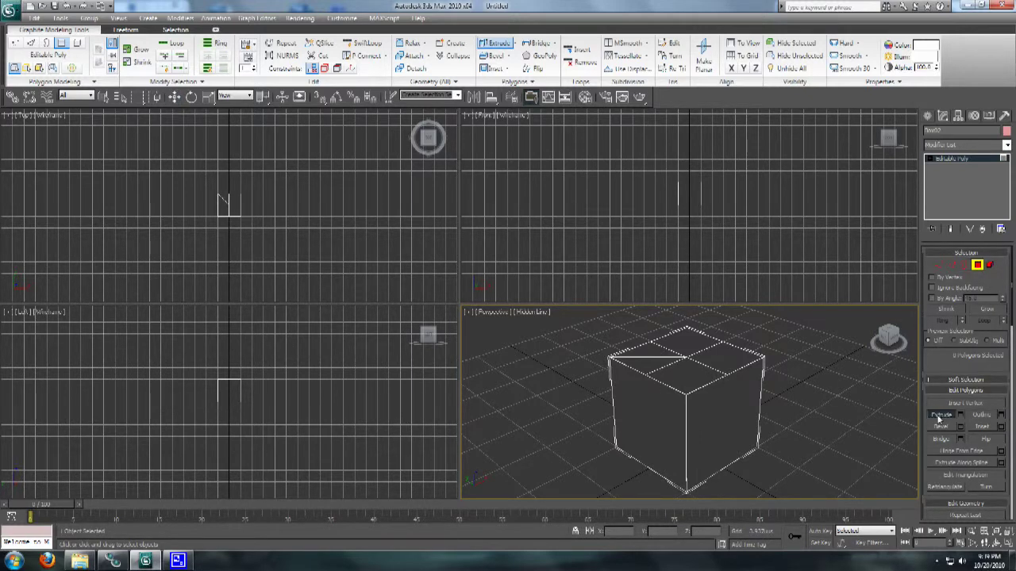
{"action": "left_click", "coordinate": [647, 422]}
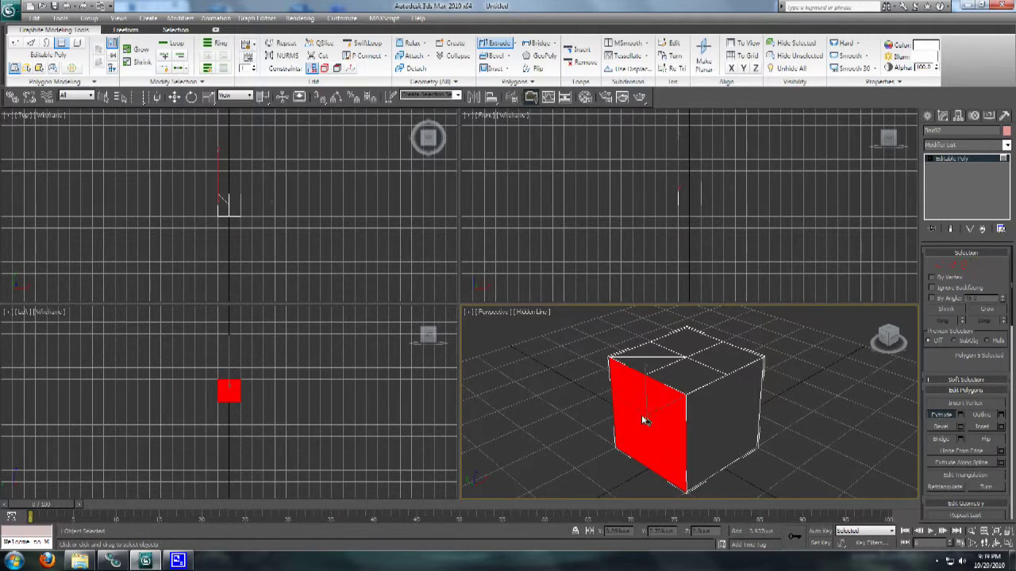
{"action": "left_click_drag", "start_coordinate": [648, 422], "coordinate": [609, 421]}
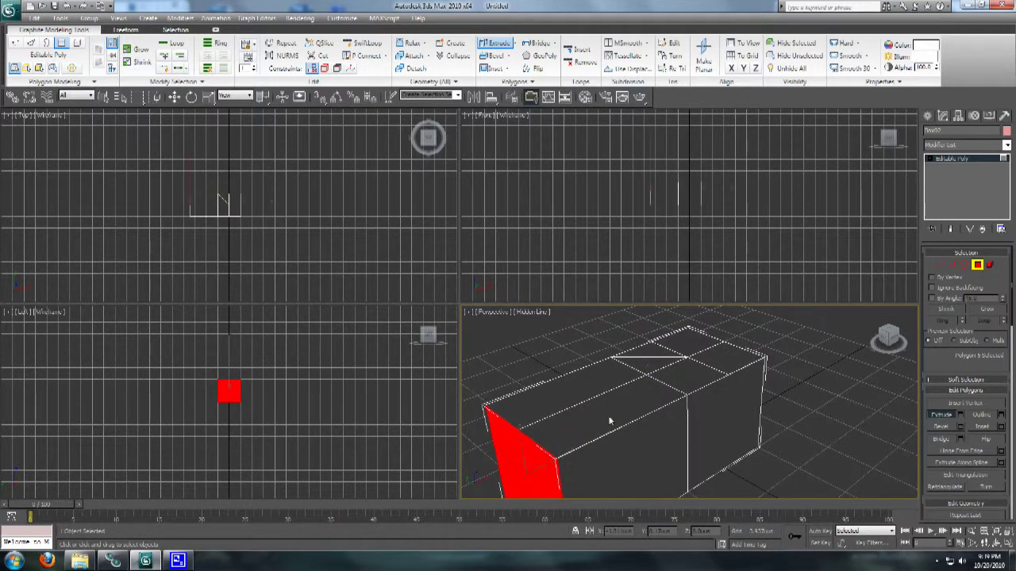
Examine the extruded box from several angles and undo the extrusion
{"action": "middle_click_drag", "start_coordinate": [758, 407], "coordinate": [657, 407]}
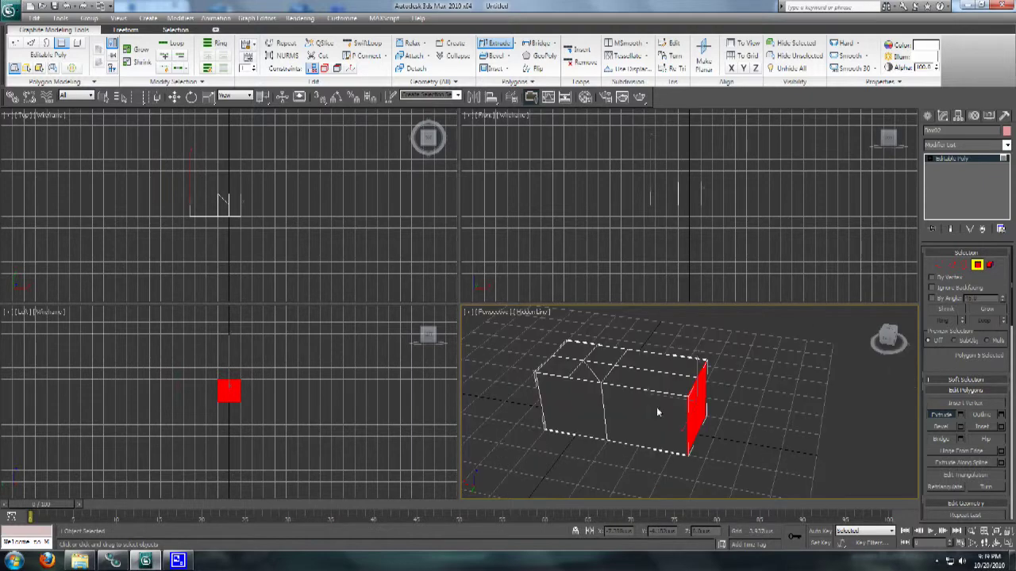
{"action": "scroll", "coordinate": [703, 442], "scroll_direction": "up", "scroll_amount": 5}
{"action": "scroll", "coordinate": [762, 385], "scroll_direction": "down", "scroll_amount": 6}
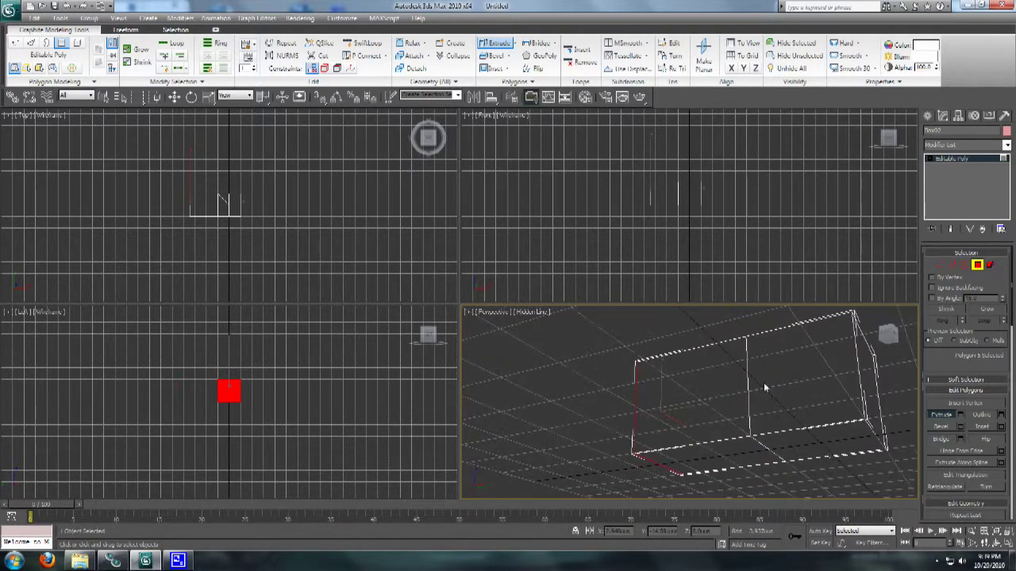
{"action": "middle_click_drag", "start_coordinate": [766, 387], "coordinate": [687, 407], "text": "alt"}
{"action": "scroll", "coordinate": [677, 421], "scroll_direction": "up", "scroll_amount": 5}
{"action": "scroll", "coordinate": [697, 411], "scroll_direction": "down", "scroll_amount": 5}
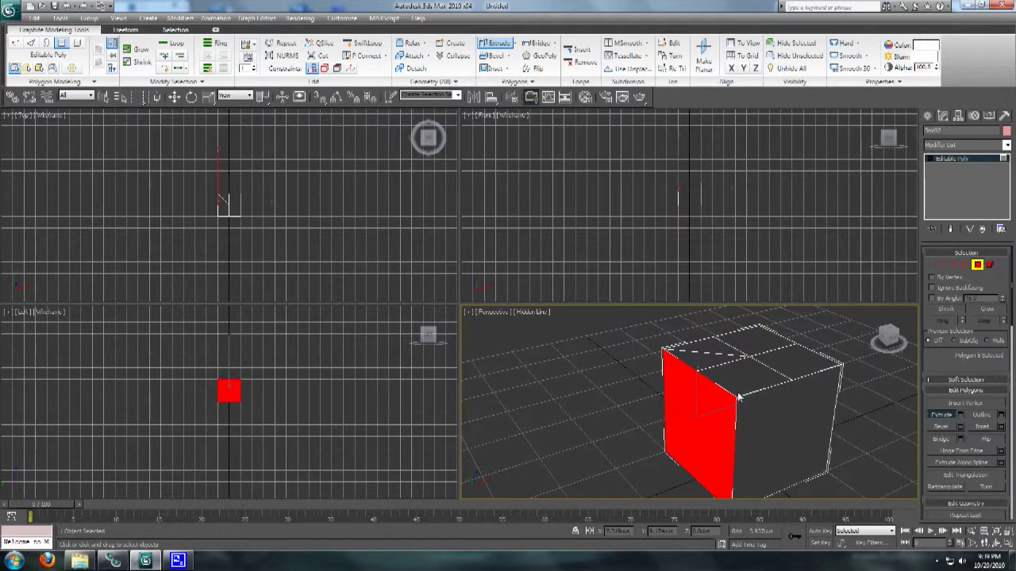
{"action": "scroll", "coordinate": [719, 408], "scroll_direction": "down", "scroll_amount": 3}
{"action": "scroll", "coordinate": [720, 407], "scroll_direction": "up", "scroll_amount": 5}
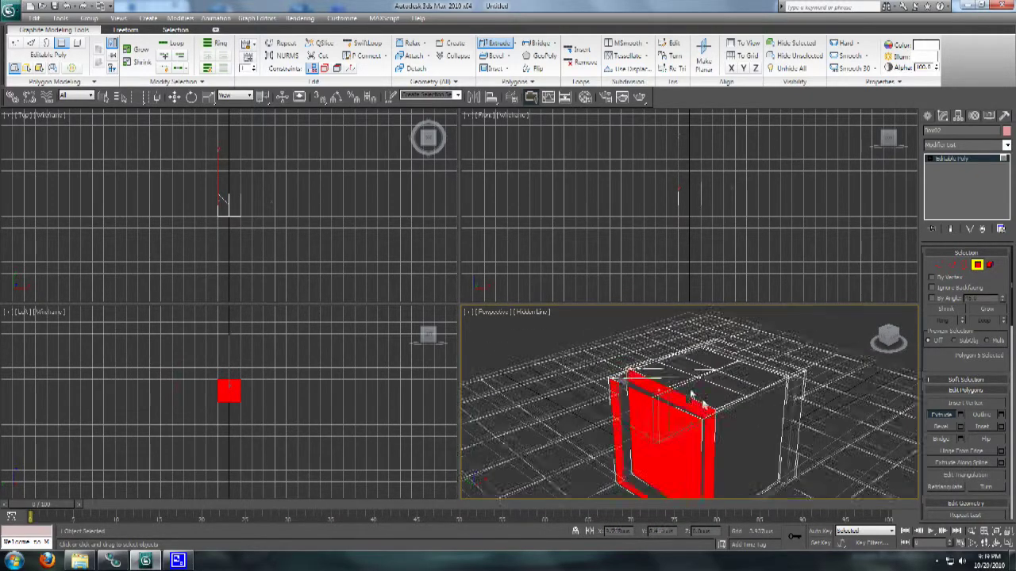
{"action": "scroll", "coordinate": [685, 390], "scroll_direction": "down", "scroll_amount": 1}
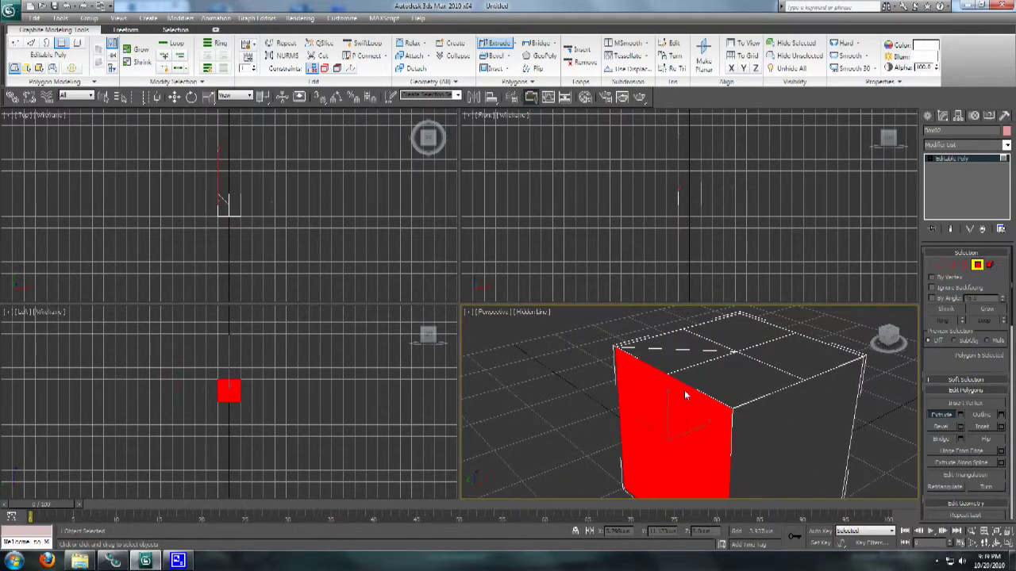
{"action": "scroll", "coordinate": [684, 390], "scroll_direction": "down", "scroll_amount": 2}
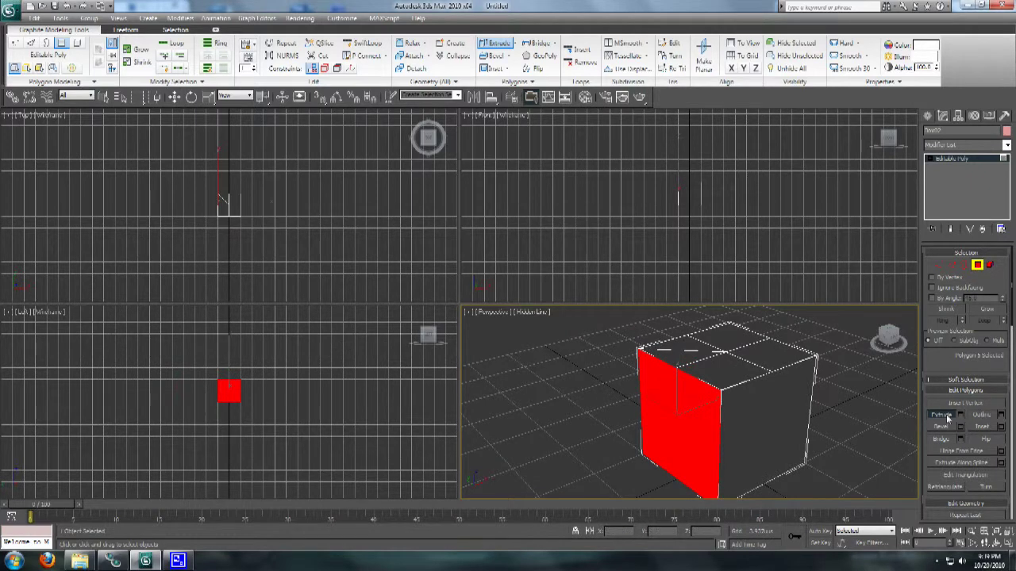
Leave Extrude and inset the selected side polygon to form a smaller face inside its border
{"action": "key", "text": "w"}
{"action": "left_click", "coordinate": [990, 428]}
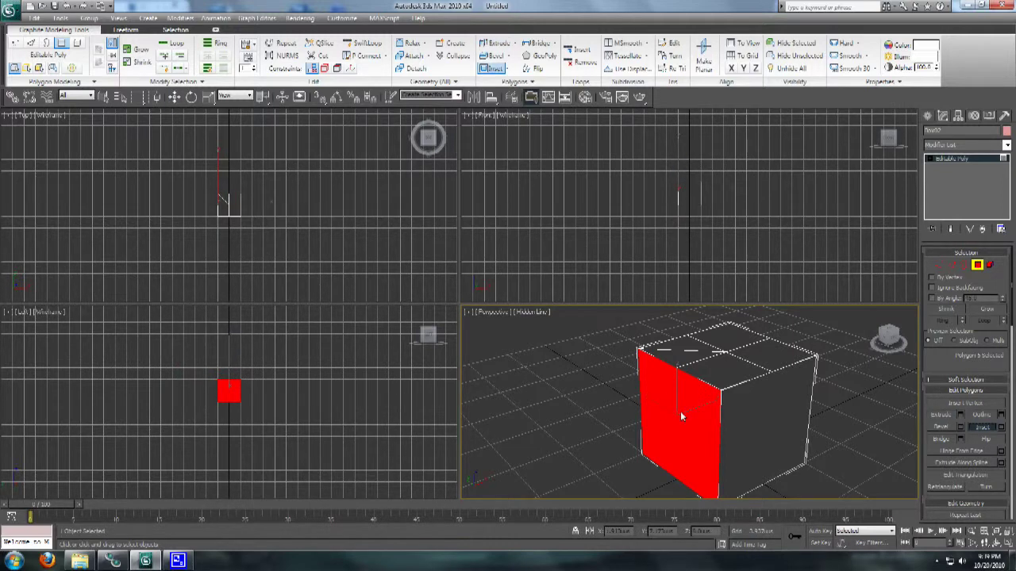
{"action": "left_click_drag", "start_coordinate": [681, 416], "coordinate": [675, 414]}
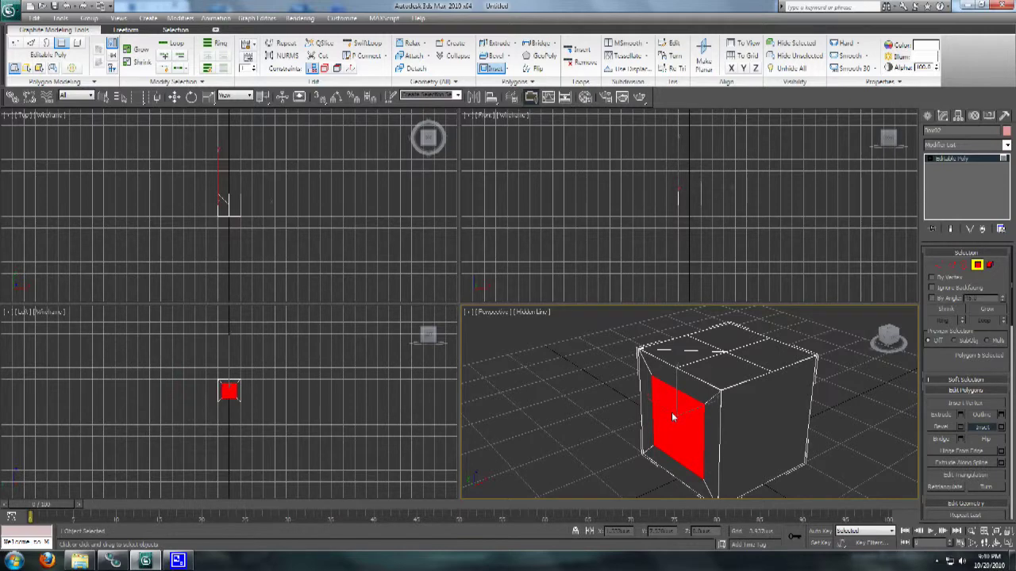
{"action": "mouse_move", "coordinate": [672, 417]}
{"action": "middle_mouse_down", "text": "alt"}
{"action": "mouse_move", "coordinate": [746, 410]}
{"action": "mouse_move", "coordinate": [718, 417]}
{"action": "mouse_move", "coordinate": [681, 400]}
{"action": "middle_mouse_up", "text": "alt"}
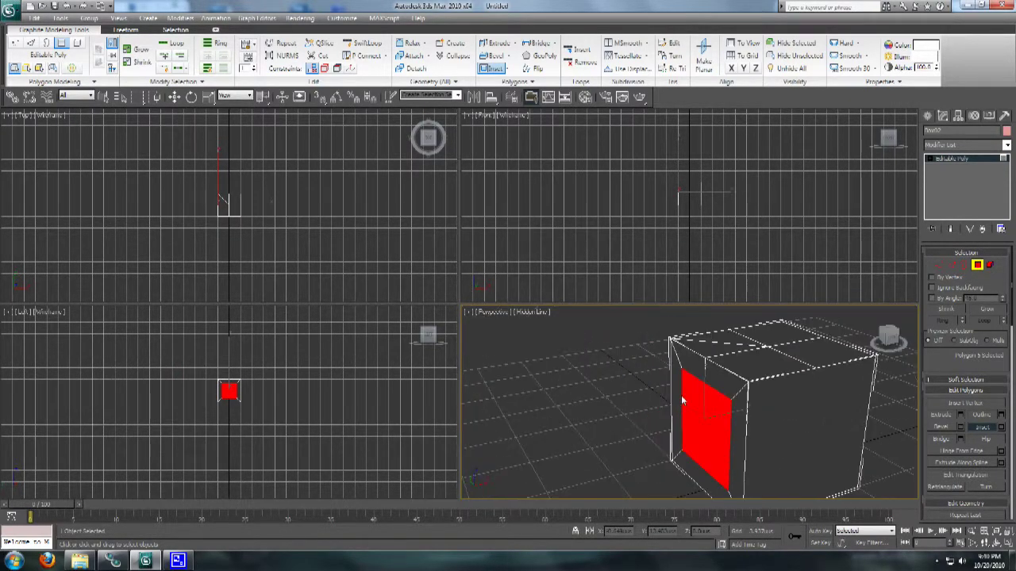
Extrude the inset polygon freehand, view it from another angle and undo the extrusion
{"action": "left_click", "coordinate": [941, 415]}
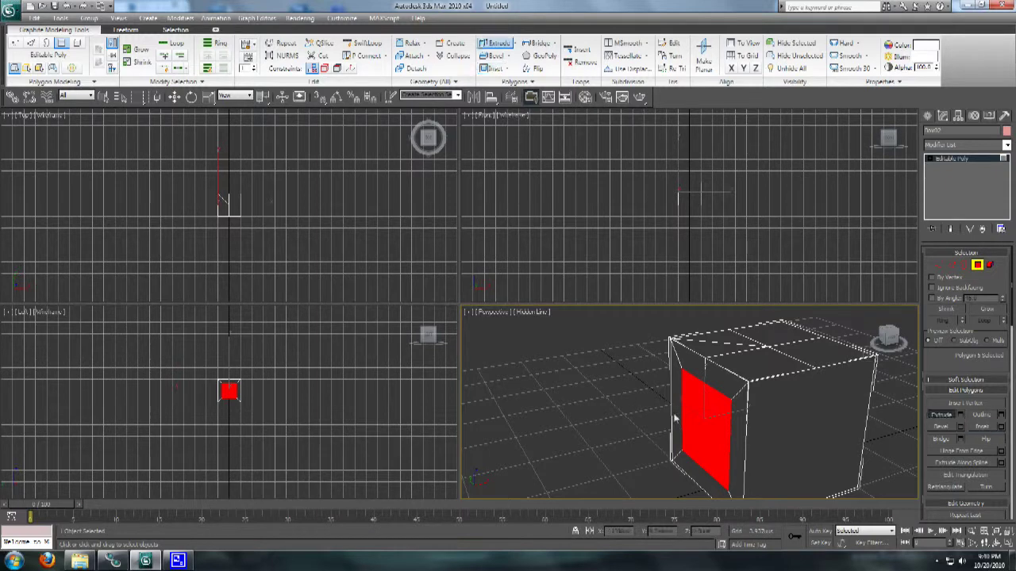
{"action": "mouse_move", "coordinate": [676, 419]}
{"action": "left_mouse_down"}
{"action": "mouse_move", "coordinate": [644, 399]}
{"action": "mouse_move", "coordinate": [673, 408]}
{"action": "left_mouse_up"}
{"action": "middle_click_drag", "start_coordinate": [673, 408], "coordinate": [717, 407], "text": "alt"}
{"action": "key", "text": "ctrl+z"}
{"action": "key", "text": "w"}
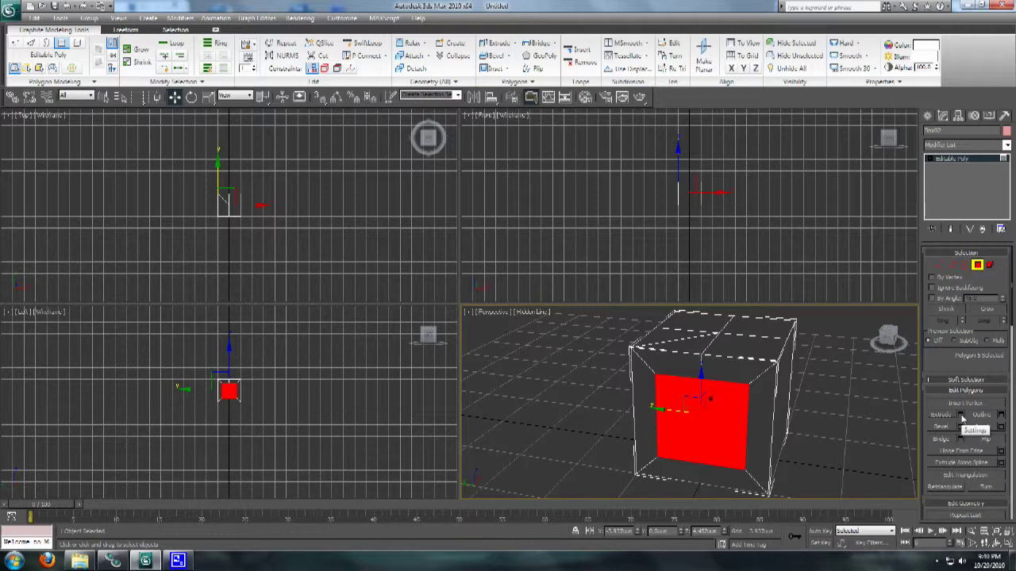
Try a Group extrusion of the inset polygon in the Extrude settings, raising the height slightly, and cancel it
{"action": "left_click", "coordinate": [961, 416]}
{"action": "middle_click_drag", "start_coordinate": [676, 411], "coordinate": [624, 403], "text": "alt"}
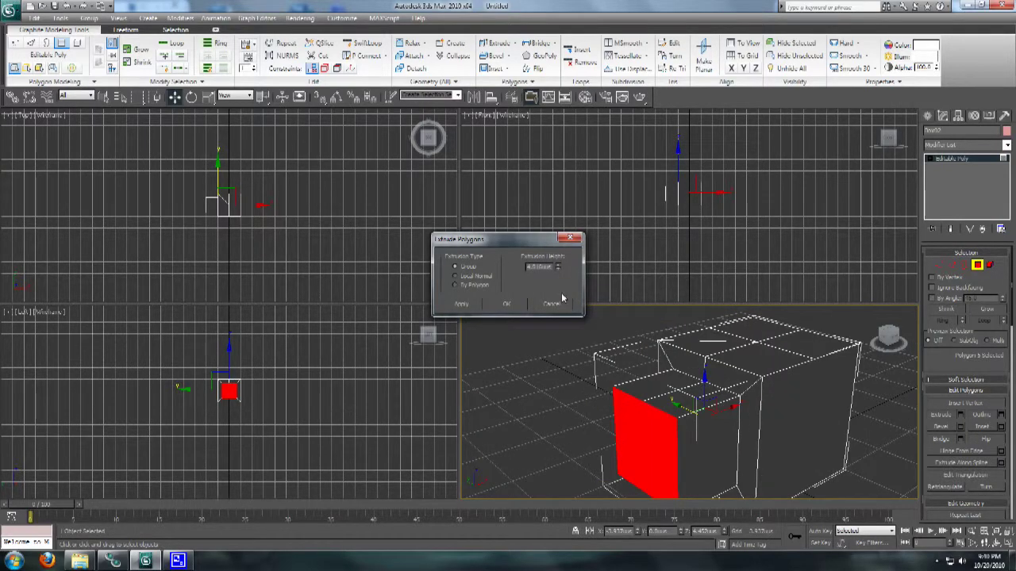
{"action": "mouse_move", "coordinate": [558, 267]}
{"action": "left_mouse_down"}
{"action": "mouse_move", "coordinate": [560, 328]}
{"action": "mouse_move", "coordinate": [546, 266]}
{"action": "left_mouse_up"}
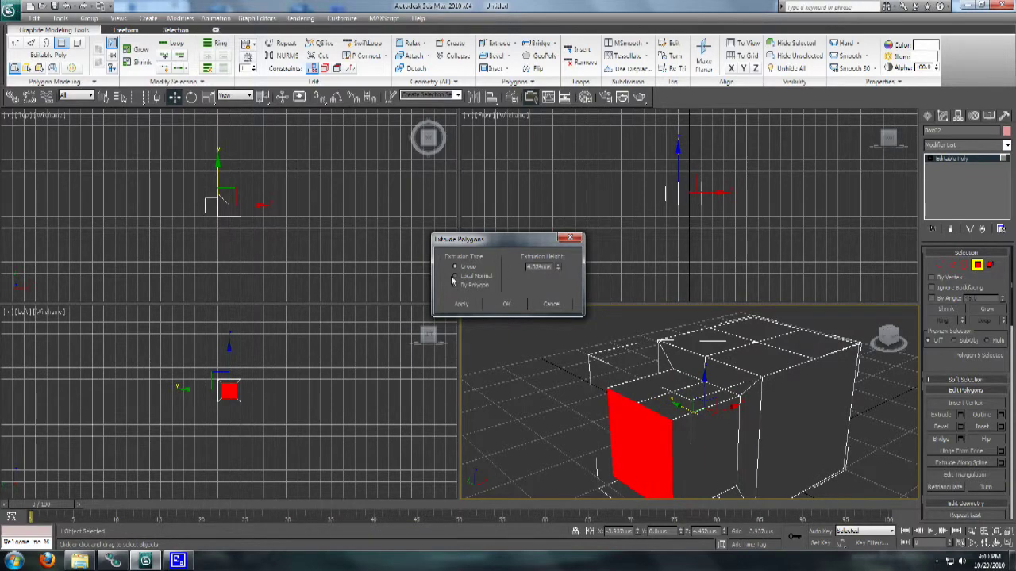
{"action": "left_click", "coordinate": [549, 304]}
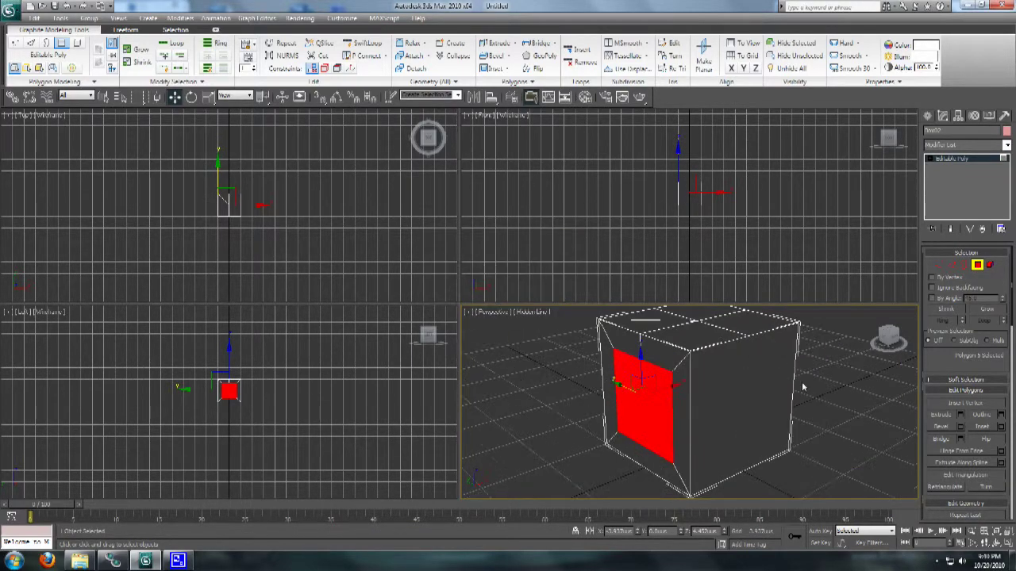
Select the two adjacent, not inset side polygons that meet at the box's vertical corner edge
{"action": "scroll", "coordinate": [803, 387], "scroll_direction": "down", "scroll_amount": 5}
{"action": "middle_click_drag", "start_coordinate": [802, 387], "coordinate": [726, 433], "text": "alt"}
{"action": "left_click", "coordinate": [699, 395]}
{"action": "left_click", "coordinate": [723, 398], "text": "ctrl"}
Extrude the two selected side polygons together and undo the extrusion
{"action": "scroll", "coordinate": [723, 397], "scroll_direction": "up", "scroll_amount": 3}
{"action": "left_click", "coordinate": [941, 415]}
{"action": "scroll", "coordinate": [718, 389], "scroll_direction": "down", "scroll_amount": 3}
{"action": "left_click_drag", "start_coordinate": [674, 411], "coordinate": [663, 367]}
{"action": "key", "text": "ctrl+z"}
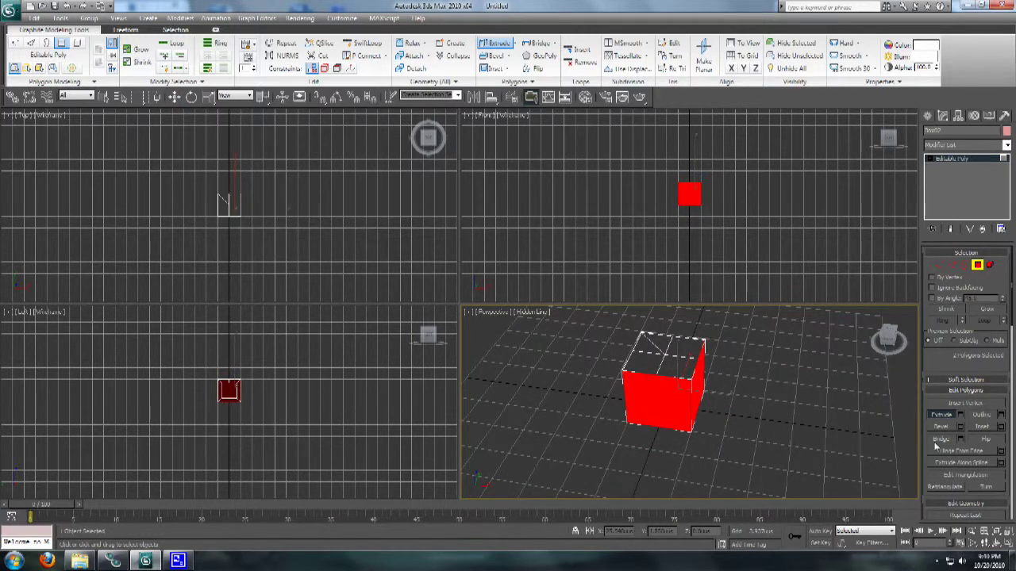
Cancel the Inset settings and inset the two selected side polygons freehand as one group around the corner
{"action": "left_click", "coordinate": [1000, 426]}
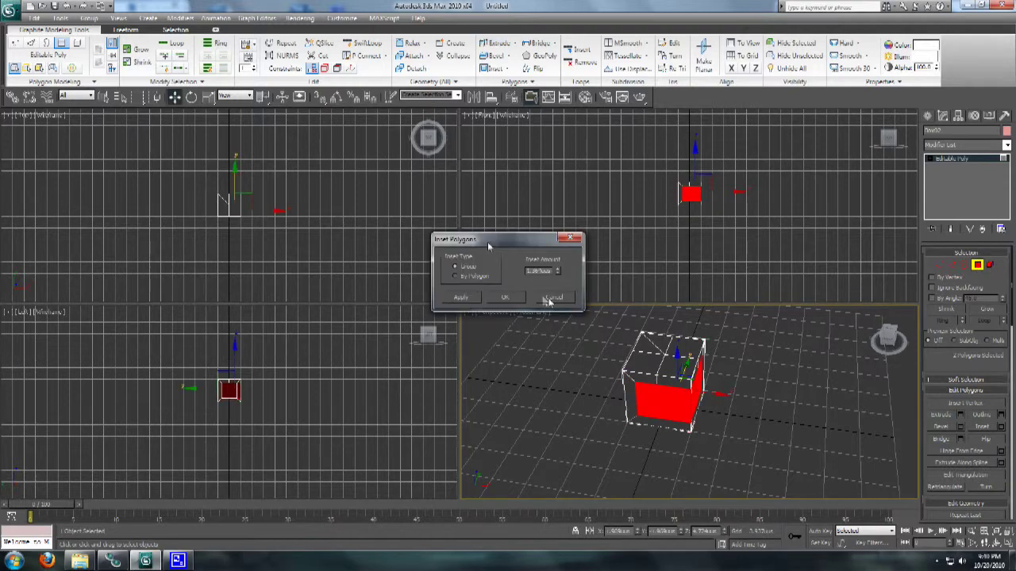
{"action": "left_click", "coordinate": [554, 297]}
{"action": "left_click", "coordinate": [984, 427]}
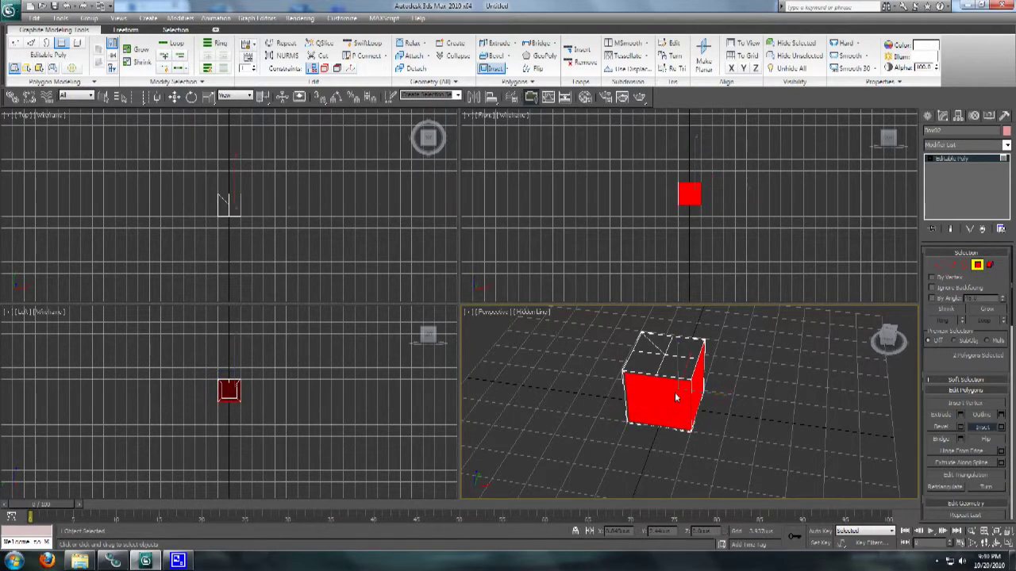
{"action": "left_click_drag", "start_coordinate": [676, 397], "coordinate": [676, 387]}
{"action": "mouse_move", "coordinate": [676, 389]}
{"action": "middle_mouse_down", "text": "alt"}
{"action": "mouse_move", "coordinate": [632, 383]}
{"action": "mouse_move", "coordinate": [724, 434]}
{"action": "middle_mouse_up", "text": "alt"}
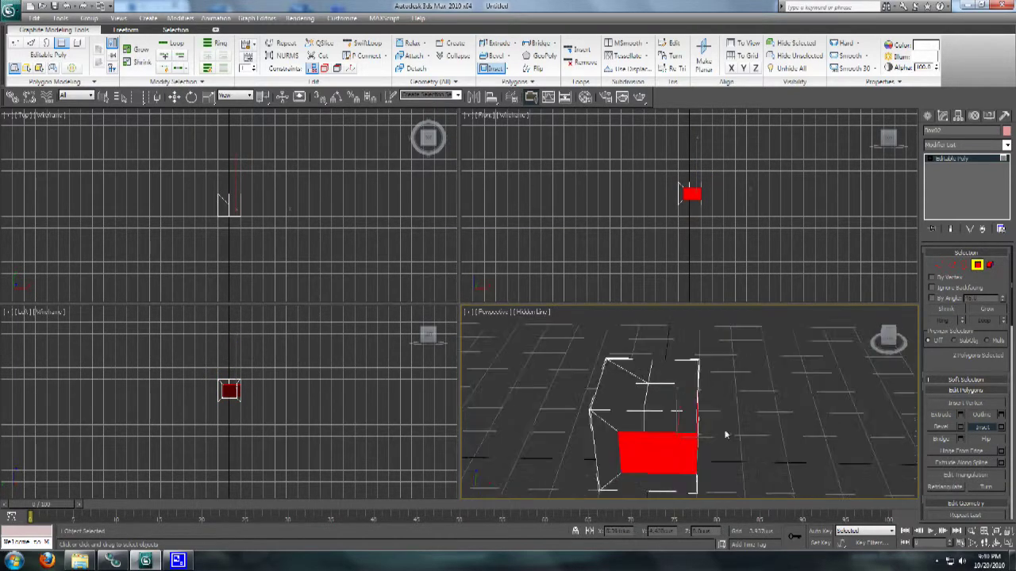
Extrude the two inset corner polygons outward together and display the model with smooth shading
{"action": "key", "text": "shift+e"}
{"action": "left_click_drag", "start_coordinate": [678, 467], "coordinate": [678, 456]}
{"action": "middle_click_drag", "start_coordinate": [678, 456], "coordinate": [800, 450], "text": "alt"}
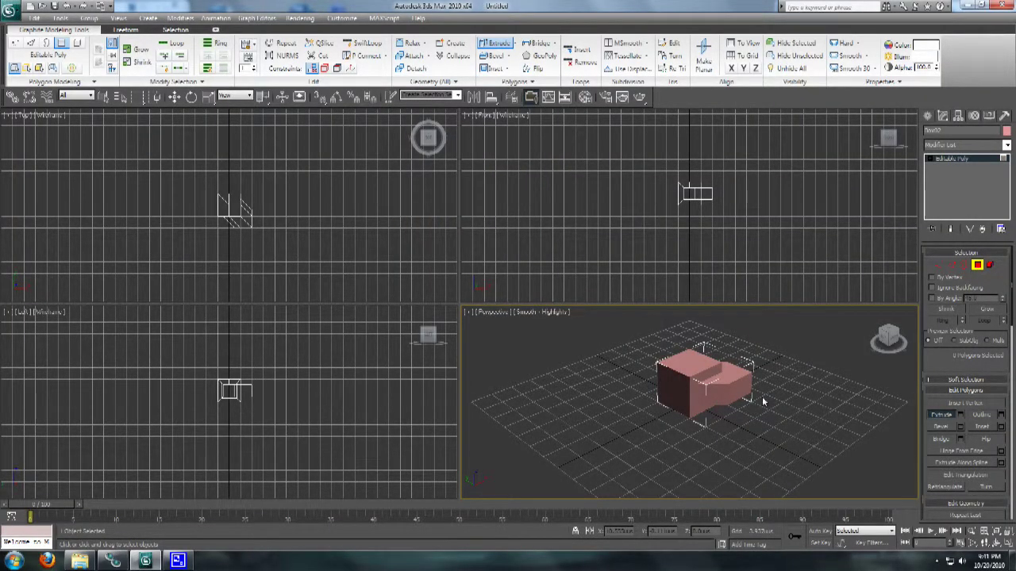
{"action": "scroll", "coordinate": [726, 391], "scroll_direction": "up", "scroll_amount": 5}
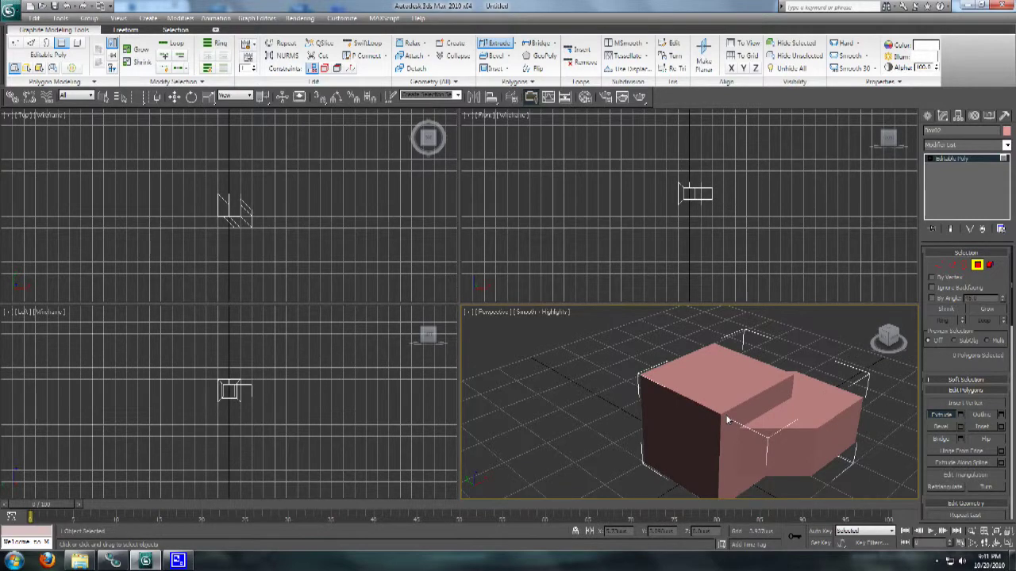
{"action": "middle_click_drag", "start_coordinate": [726, 421], "coordinate": [723, 399], "text": "alt"}
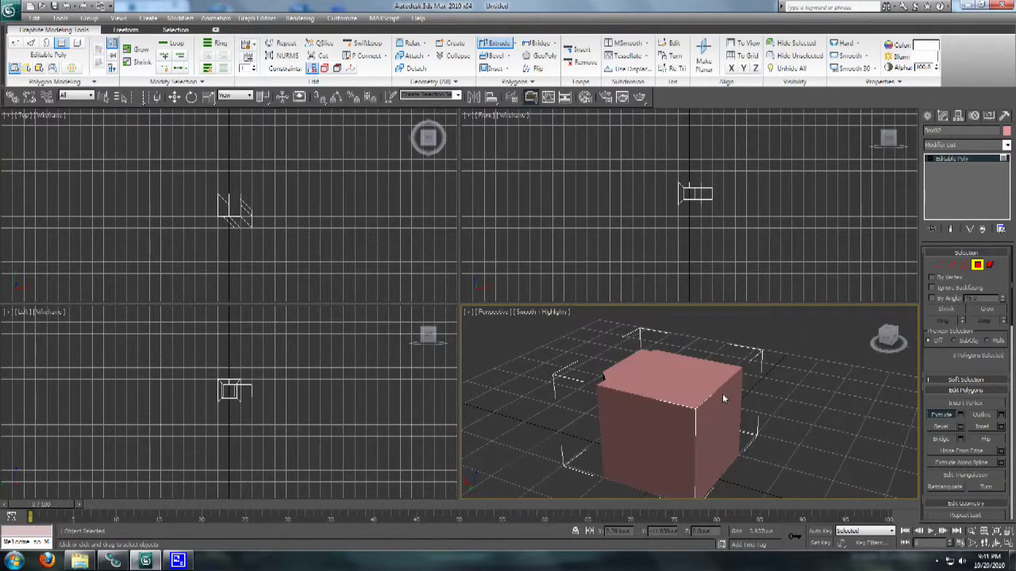
Select the narrow border polygon beside the extrusion, render the perspective view to examine the shape, and close the render
{"action": "scroll", "coordinate": [723, 399], "scroll_direction": "up", "scroll_amount": 3}
{"action": "left_click", "coordinate": [693, 366]}
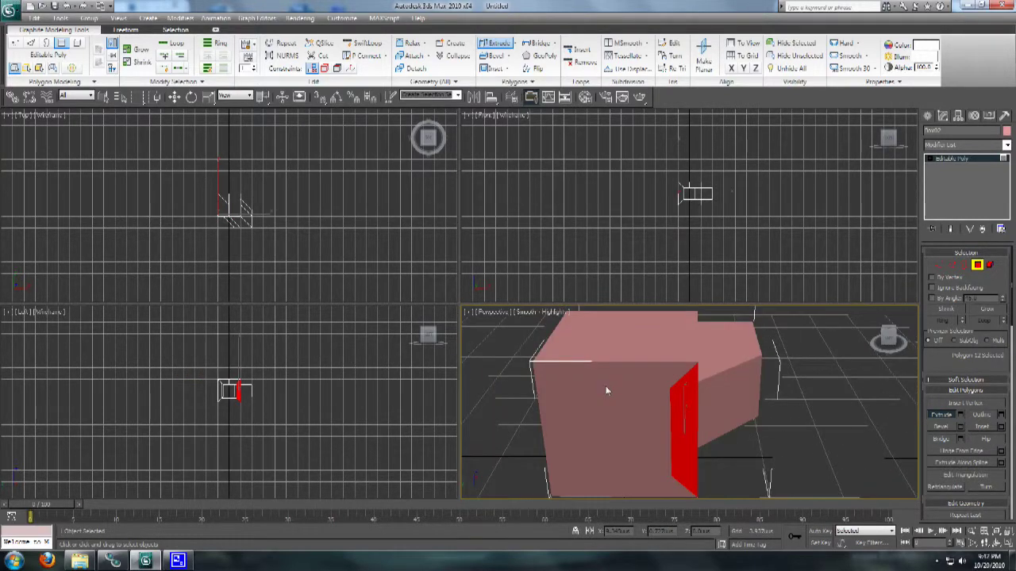
{"action": "middle_click_drag", "start_coordinate": [605, 390], "coordinate": [572, 373], "text": "alt"}
{"action": "key", "text": "shift+q"}
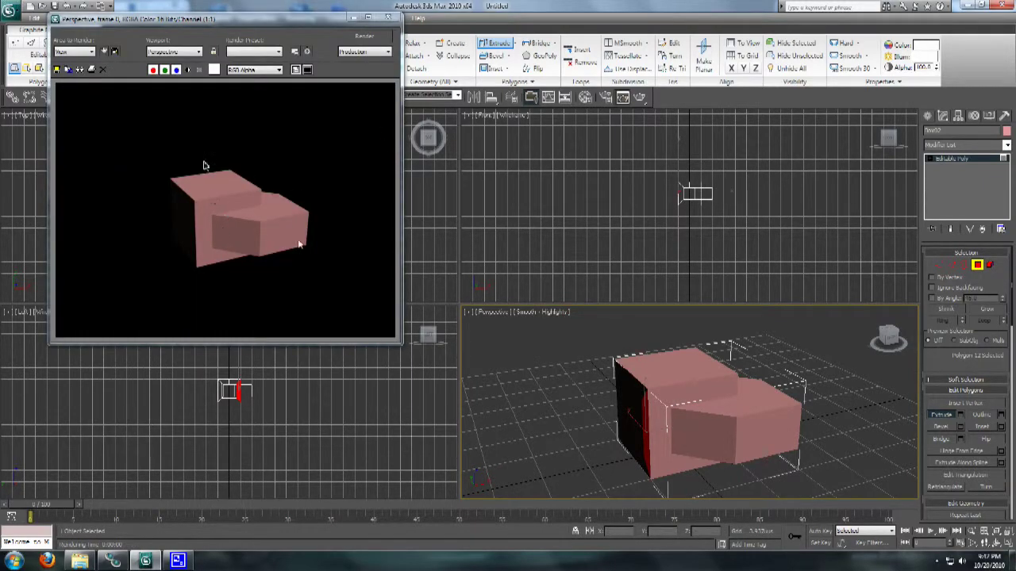
{"action": "left_click", "coordinate": [388, 17]}
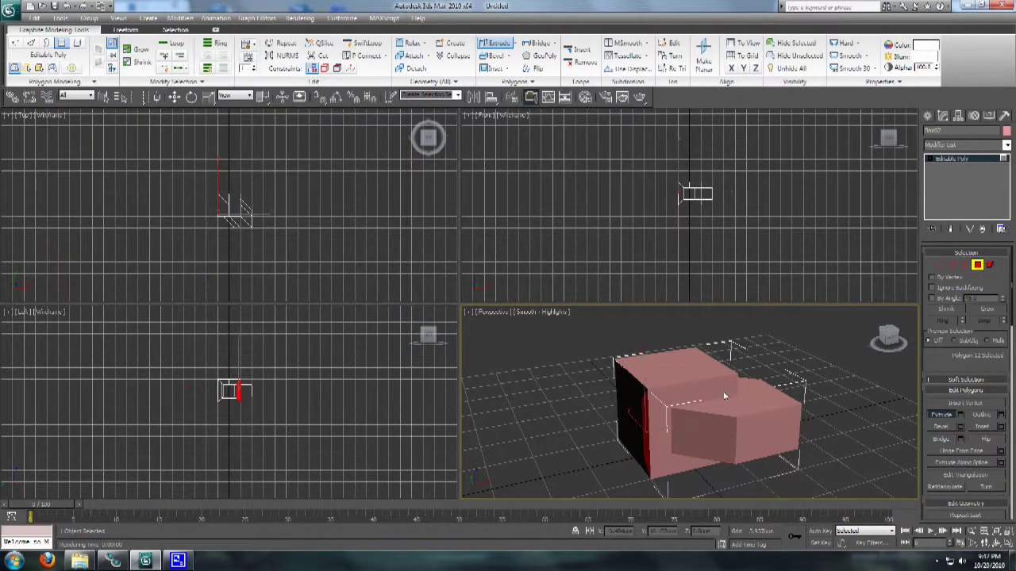
Assign the extrusion's outer front polygon and its adjoining angled side polygon to smoothing group 1, and clear the selection
{"action": "middle_click_drag", "start_coordinate": [726, 397], "coordinate": [694, 382]}
{"action": "key", "text": "w"}
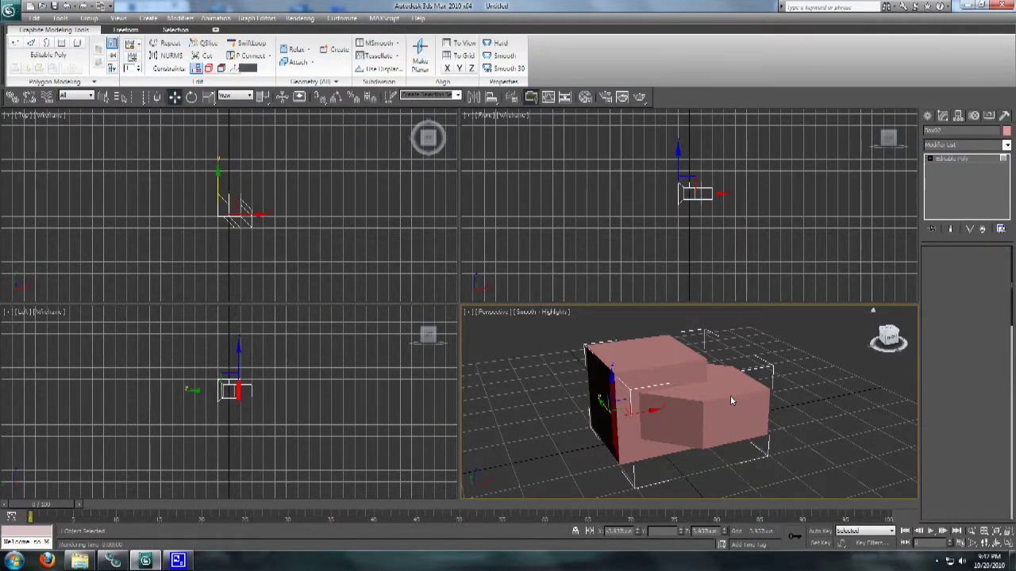
{"action": "left_click", "coordinate": [730, 396]}
{"action": "middle_click_drag", "start_coordinate": [691, 415], "coordinate": [720, 412], "text": "alt"}
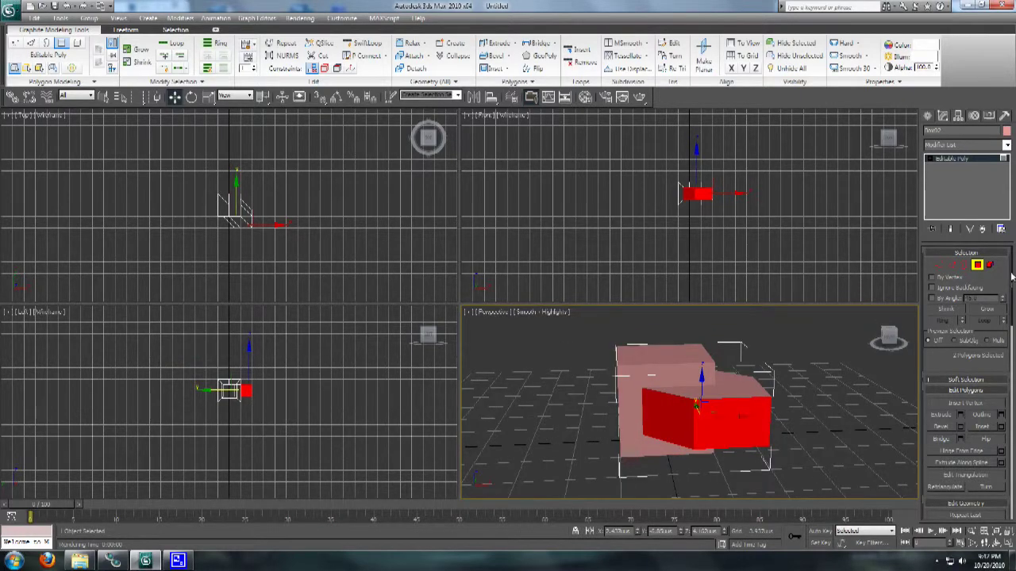
{"action": "scroll", "coordinate": [1012, 275], "scroll_direction": "down", "scroll_amount": 1}
{"action": "scroll", "coordinate": [1012, 272], "scroll_direction": "up", "scroll_amount": 1}
{"action": "left_click_drag", "start_coordinate": [1012, 268], "coordinate": [1012, 435]}
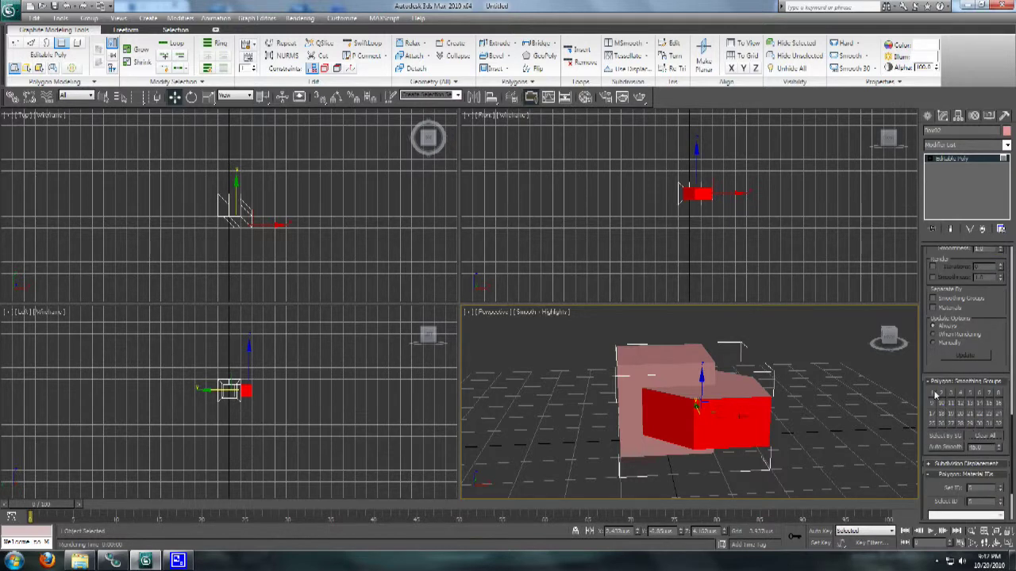
{"action": "left_click", "coordinate": [835, 423]}
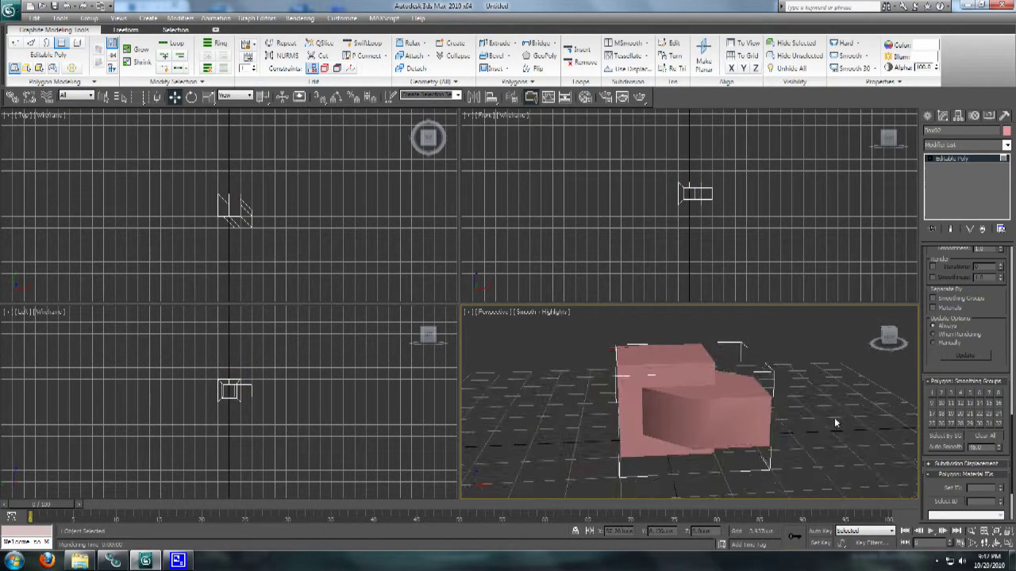
Render the perspective view, examine the smoothed side faces of the extrusion and close the render
{"action": "middle_click_drag", "start_coordinate": [835, 423], "coordinate": [731, 442], "text": "alt"}
{"action": "key", "text": "shift+q"}
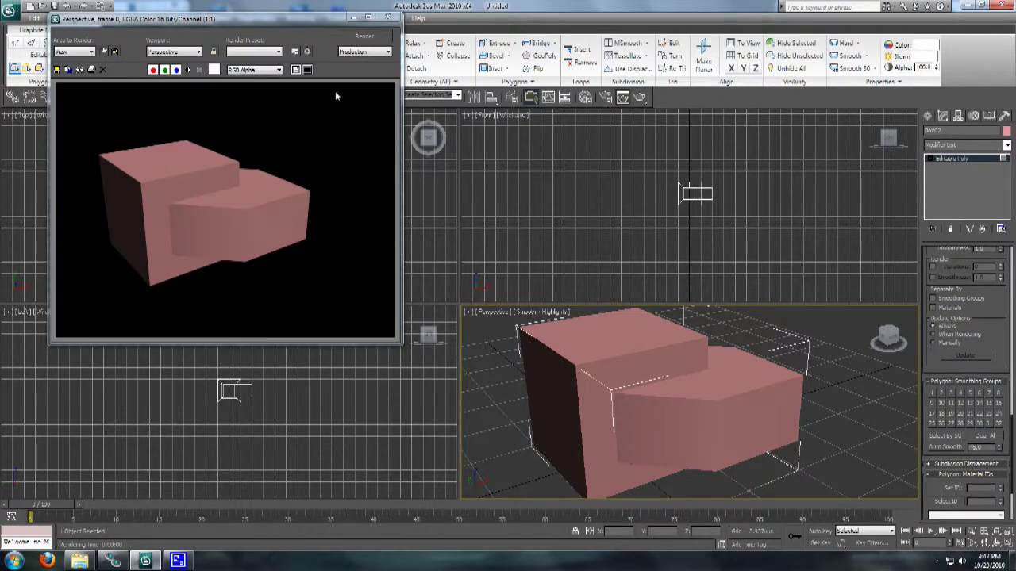
{"action": "left_click", "coordinate": [388, 17]}
{"action": "middle_click_drag", "start_coordinate": [676, 339], "coordinate": [705, 403], "text": "alt"}
{"action": "scroll", "coordinate": [693, 409], "scroll_direction": "down", "scroll_amount": 3}
{"action": "scroll", "coordinate": [705, 404], "scroll_direction": "up", "scroll_amount": 3}
Assign the extrusion's other angled side polygon and its neighbouring outer polygon to smoothing group 1, and clear the selection
{"action": "left_click", "coordinate": [702, 405]}
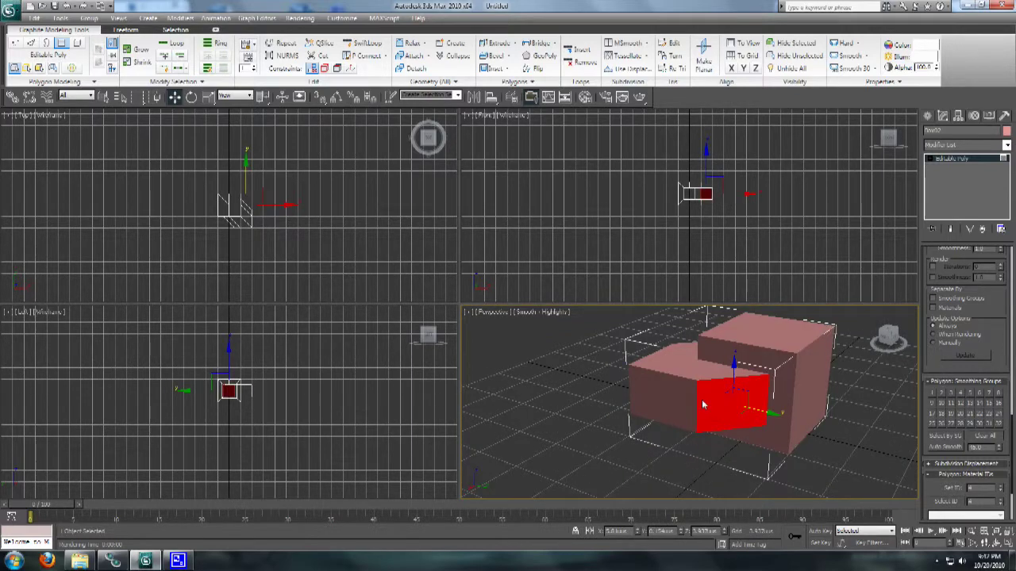
{"action": "left_click", "coordinate": [685, 405], "text": "ctrl"}
{"action": "left_click", "coordinate": [931, 393]}
{"action": "left_click", "coordinate": [863, 409]}
Select the two outer polygons around the extrusion's corner, check their smoothing groups and clear the selection
{"action": "middle_click_drag", "start_coordinate": [672, 410], "coordinate": [744, 412], "text": "alt"}
{"action": "left_click", "coordinate": [723, 413]}
{"action": "left_click", "coordinate": [679, 413], "text": "ctrl"}
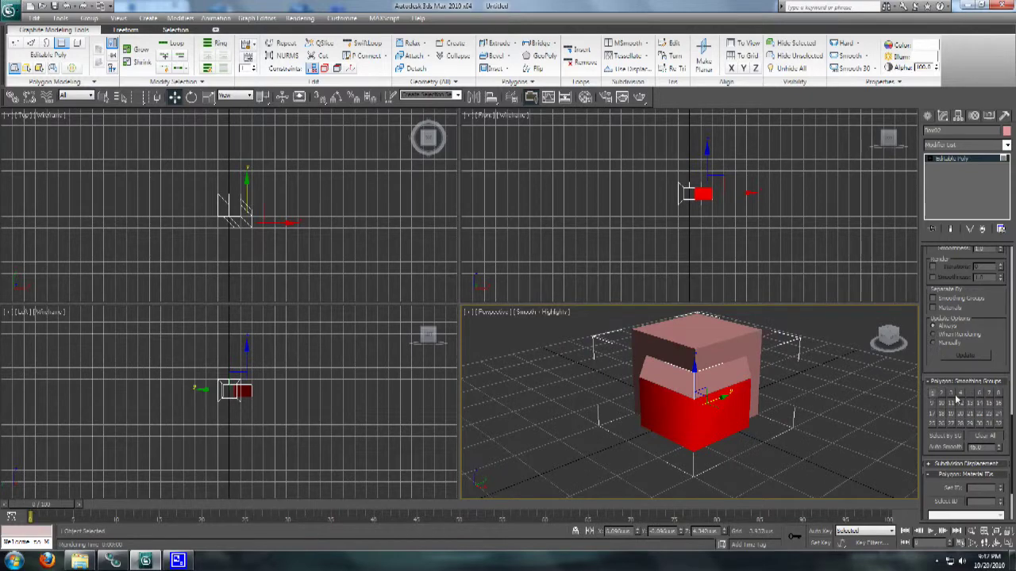
{"action": "key", "text": "ctrl+d"}
Assign the three polygons on top of the extrusion to smoothing group 2 and clear the selection
{"action": "middle_click_drag", "start_coordinate": [785, 454], "coordinate": [709, 423], "text": "alt"}
{"action": "left_click", "coordinate": [709, 424]}
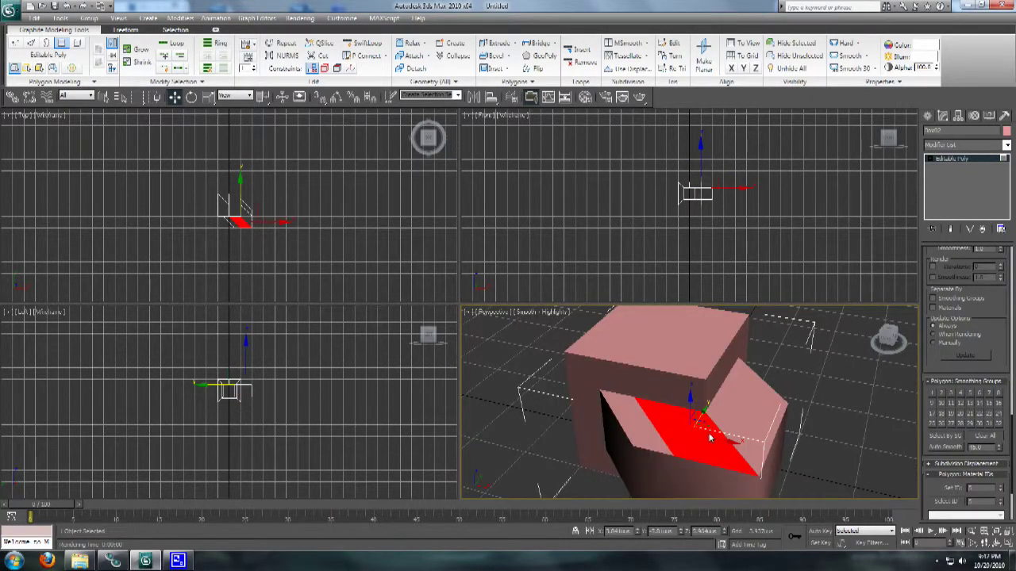
{"action": "left_click", "coordinate": [735, 421], "text": "ctrl"}
{"action": "left_click", "coordinate": [643, 424], "text": "ctrl"}
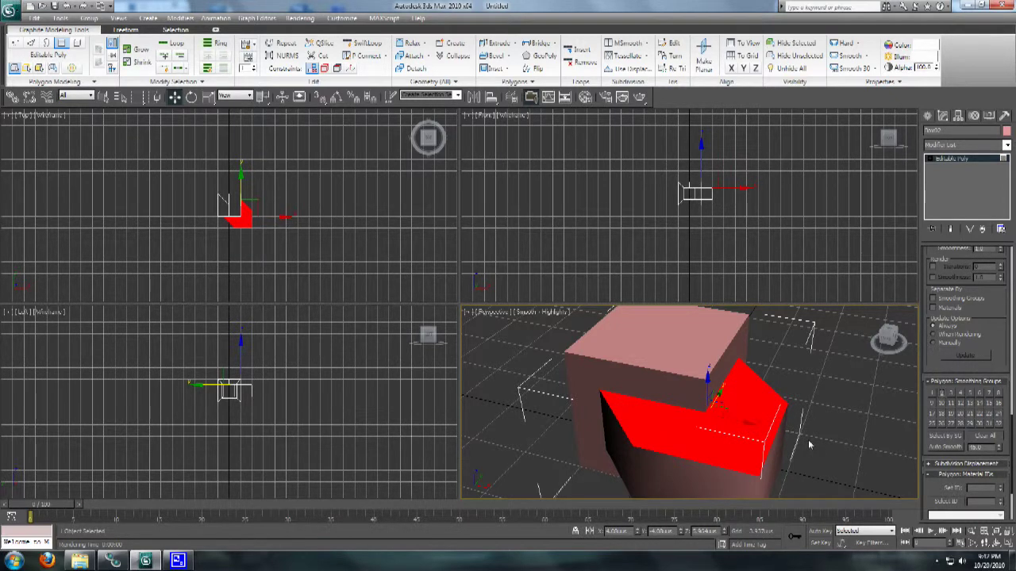
{"action": "middle_click_drag", "start_coordinate": [810, 444], "coordinate": [853, 432], "text": "alt"}
{"action": "left_click", "coordinate": [853, 432]}
Reselect the extrusion's three top polygons and examine the shading along their border with the side faces
{"action": "mouse_move", "coordinate": [759, 456]}
{"action": "middle_mouse_down"}
{"action": "mouse_move", "coordinate": [754, 435]}
{"action": "mouse_move", "coordinate": [764, 440]}
{"action": "middle_mouse_up"}
{"action": "left_click", "coordinate": [762, 392]}
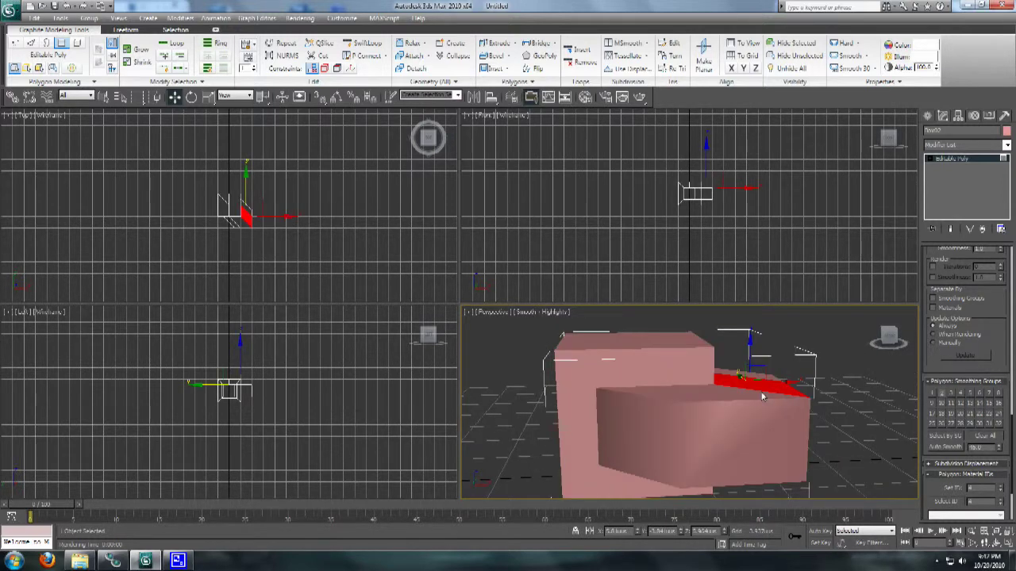
{"action": "left_click_drag", "start_coordinate": [762, 397], "coordinate": [742, 381]}
{"action": "middle_click_drag", "start_coordinate": [742, 382], "coordinate": [760, 413], "text": "alt"}
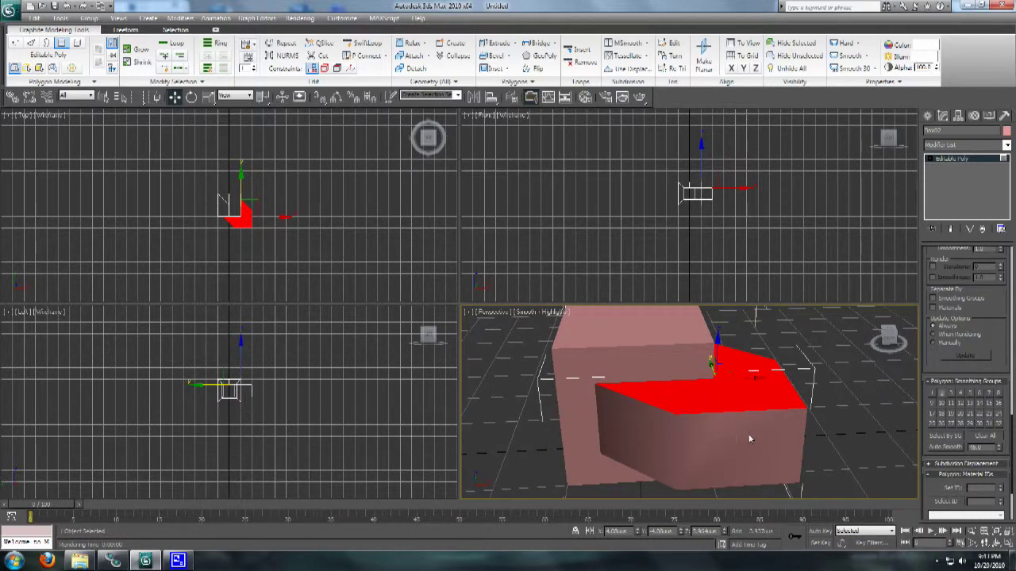
{"action": "middle_click_drag", "start_coordinate": [735, 433], "coordinate": [714, 453], "text": "alt"}
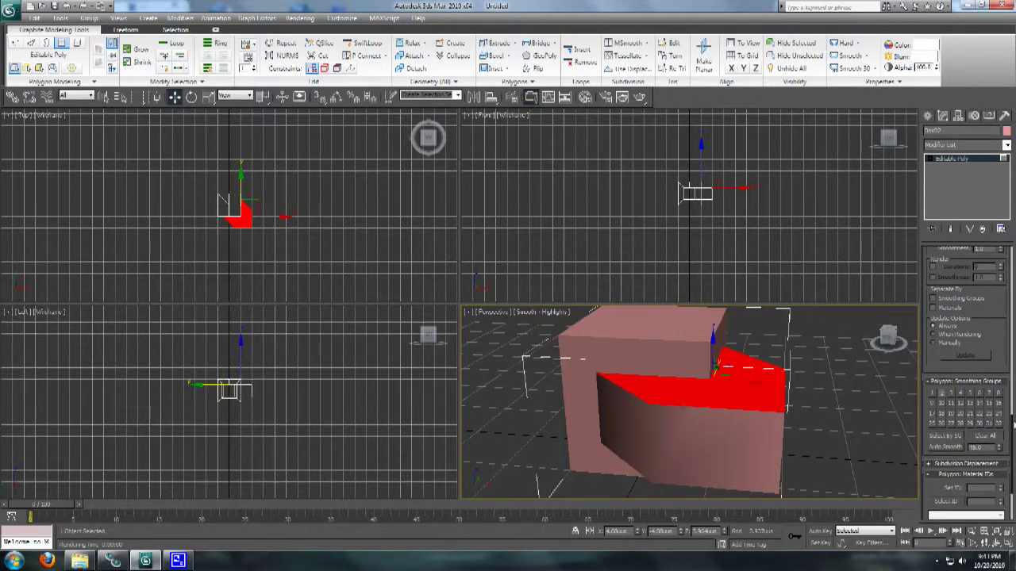
Switch to Vertex level and raise the vertex at the inner corner of the extrusion's top surface
{"action": "left_click_drag", "start_coordinate": [1012, 426], "coordinate": [942, 270]}
{"action": "left_click", "coordinate": [941, 266]}
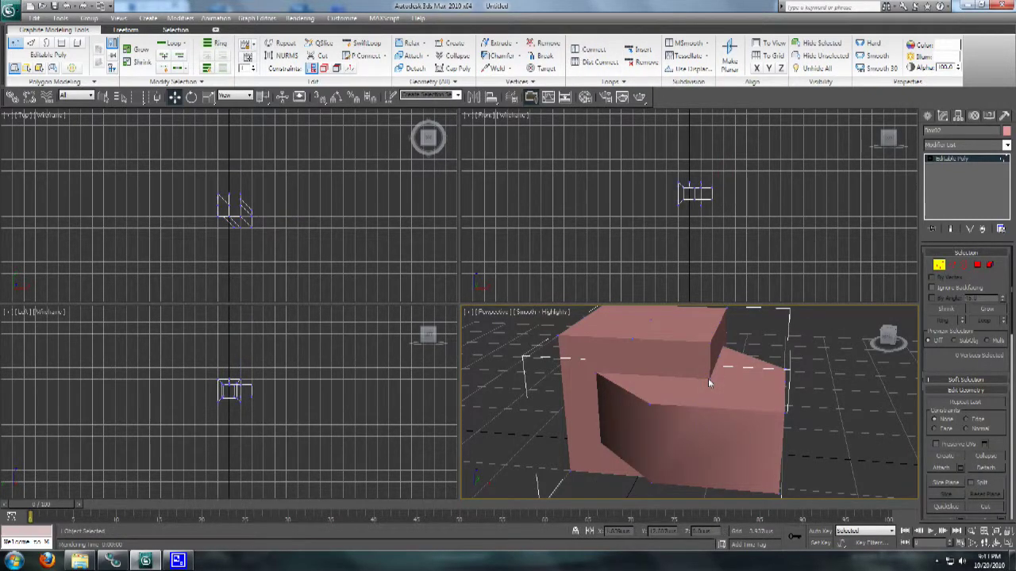
{"action": "left_click", "coordinate": [708, 378]}
{"action": "left_click_drag", "start_coordinate": [711, 347], "coordinate": [713, 327]}
{"action": "middle_click_drag", "start_coordinate": [713, 327], "coordinate": [707, 390], "text": "alt"}
{"action": "left_click", "coordinate": [707, 389]}
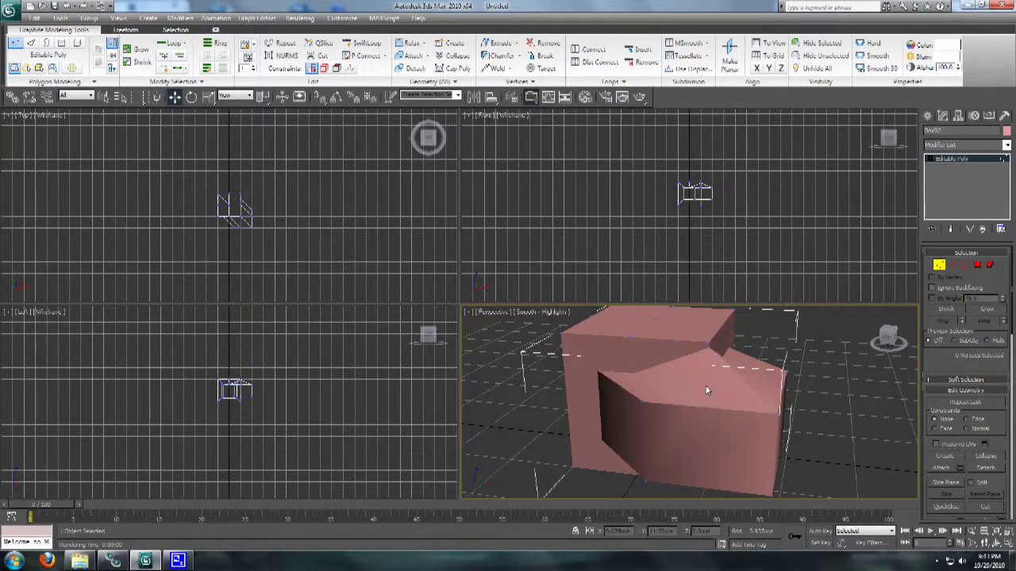
{"action": "key", "text": "F9"}
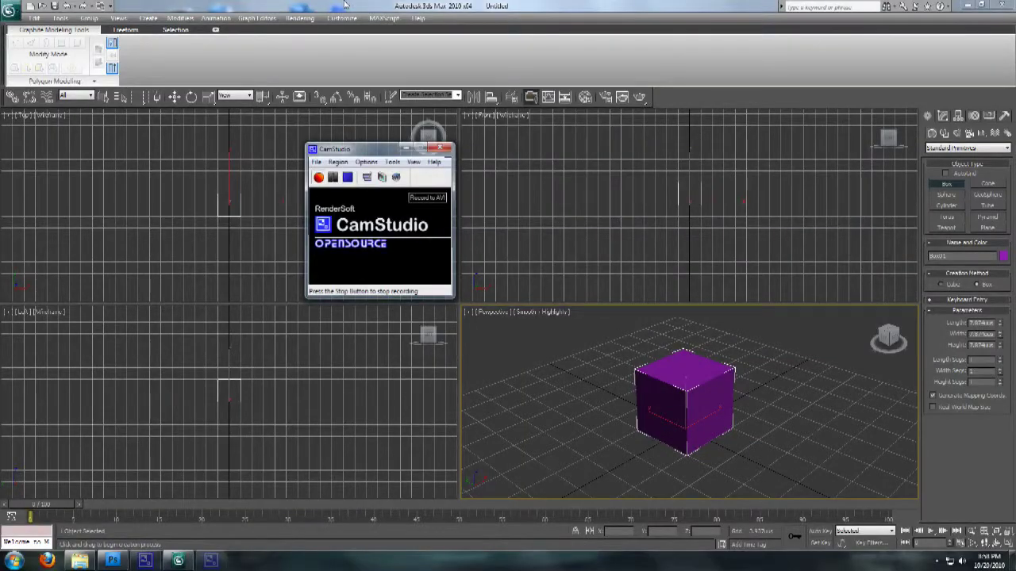
Examine the purple box in the perspective view by panning and zooming in and out repeatedly
{"action": "middle_click_drag", "start_coordinate": [698, 416], "coordinate": [689, 417]}
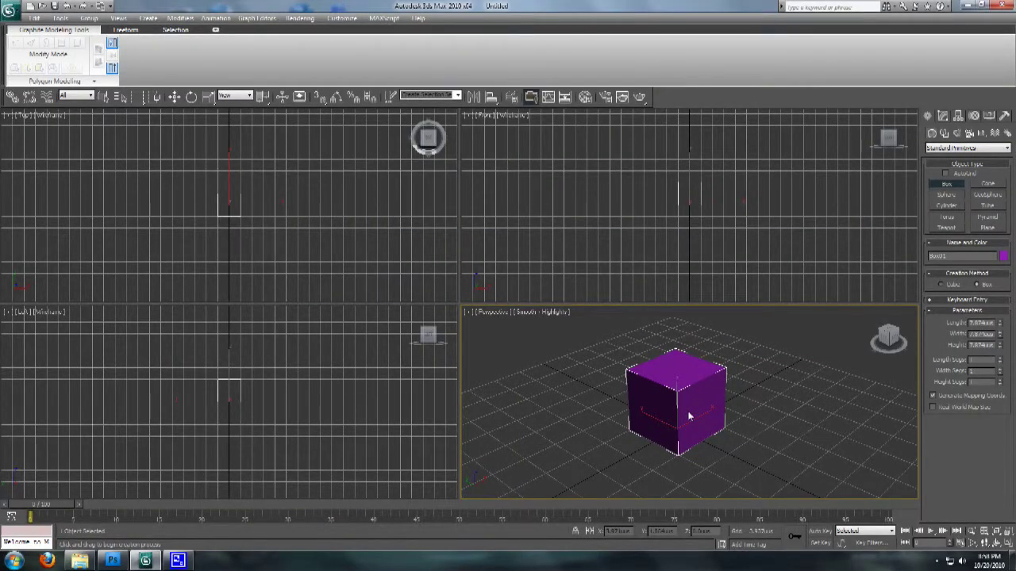
{"action": "scroll", "coordinate": [689, 412], "scroll_direction": "up", "scroll_amount": 3}
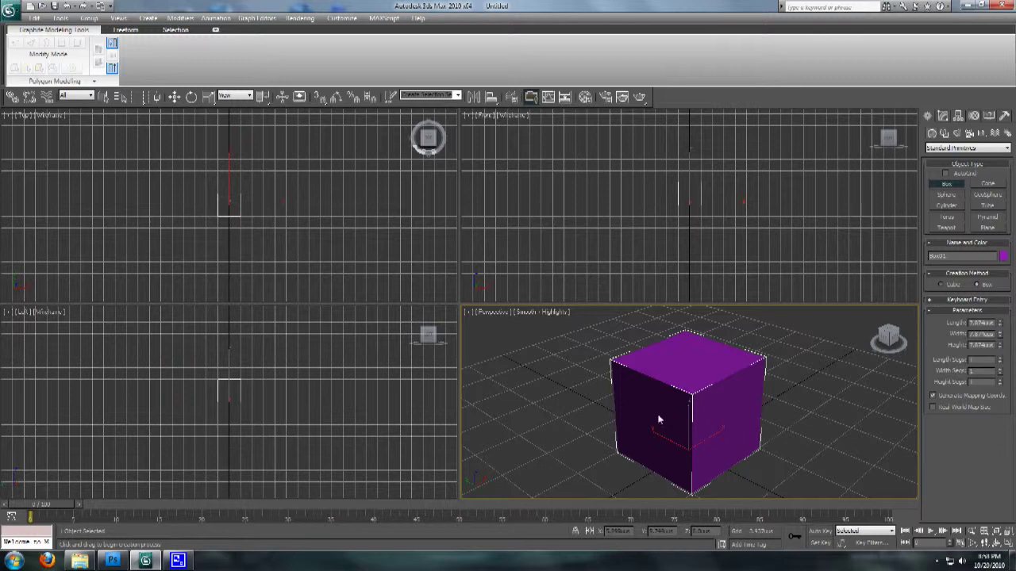
{"action": "scroll", "coordinate": [716, 398], "scroll_direction": "down", "scroll_amount": 3}
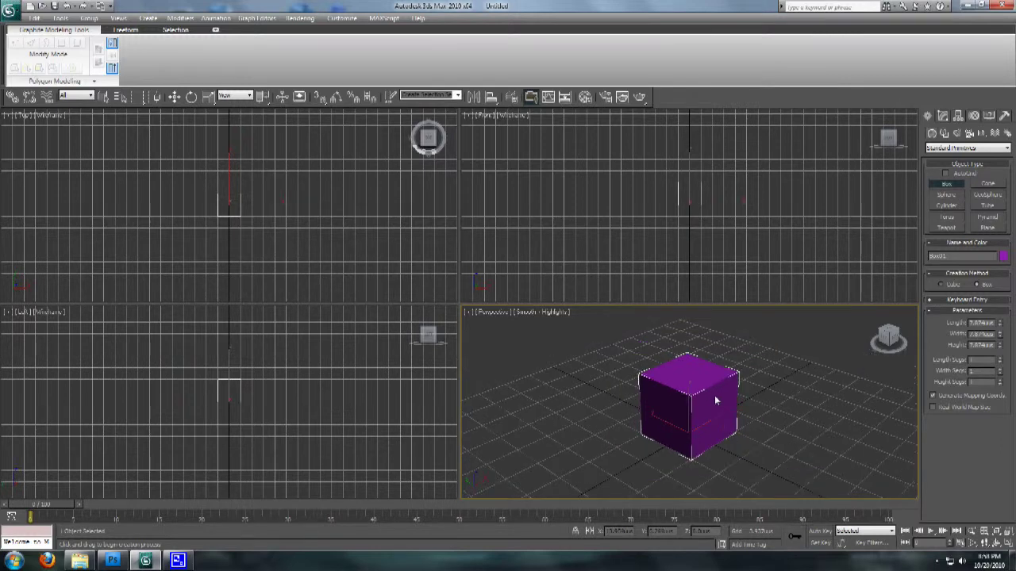
{"action": "scroll", "coordinate": [708, 404], "scroll_direction": "up", "scroll_amount": 3}
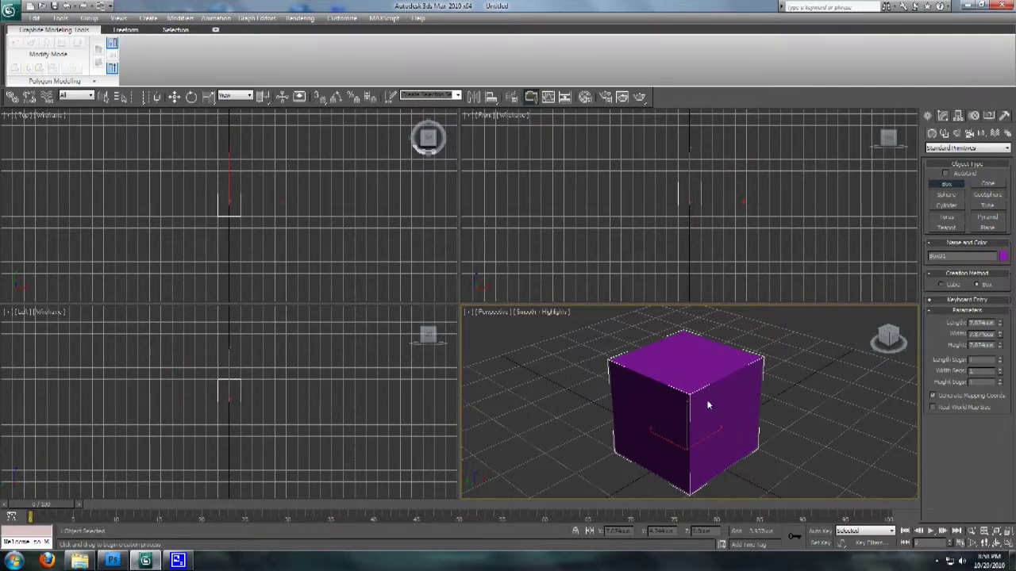
{"action": "middle_click_drag", "start_coordinate": [708, 405], "coordinate": [706, 398]}
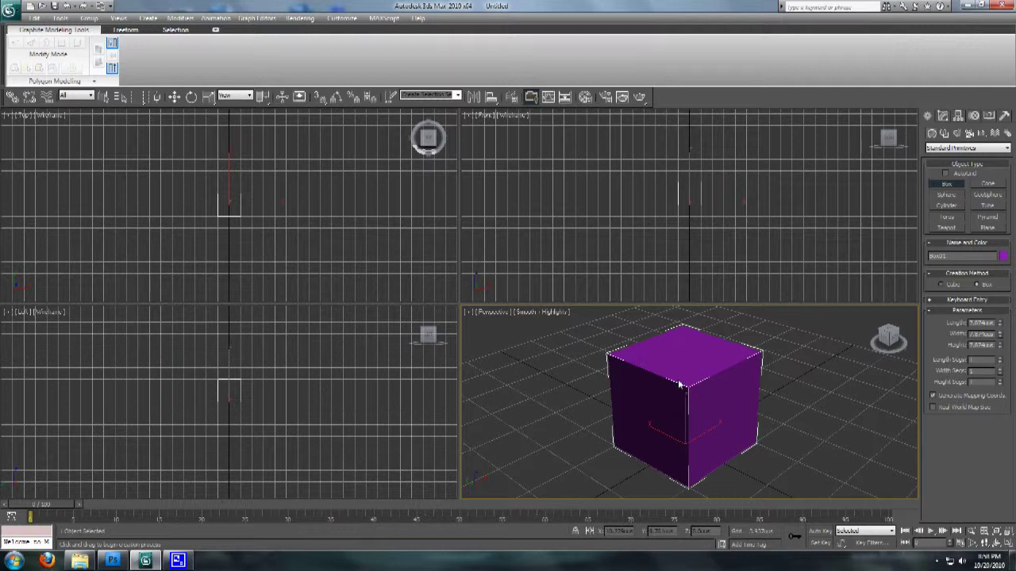
{"action": "scroll", "coordinate": [646, 402], "scroll_direction": "down", "scroll_amount": 5}
{"action": "scroll", "coordinate": [668, 401], "scroll_direction": "up", "scroll_amount": 6}
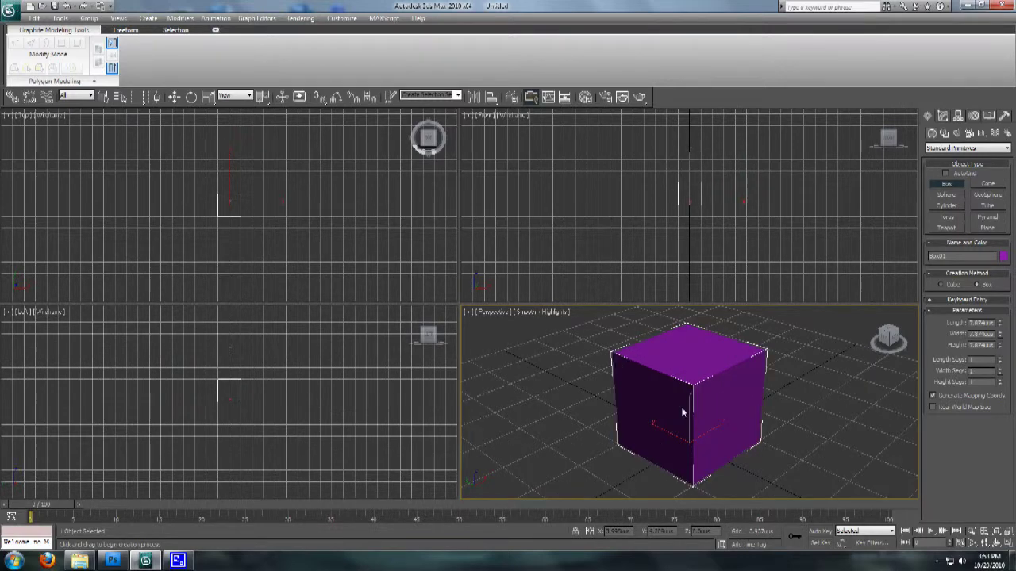
{"action": "middle_click_drag", "start_coordinate": [683, 411], "coordinate": [609, 416]}
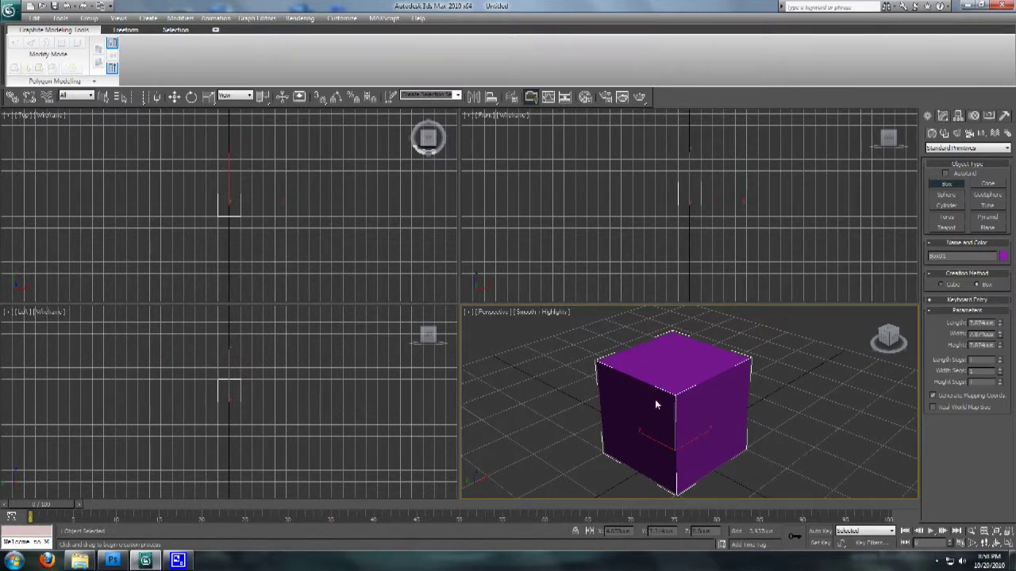
Show the purple box's modifier stack and creation parameters
{"action": "left_click", "coordinate": [942, 116]}
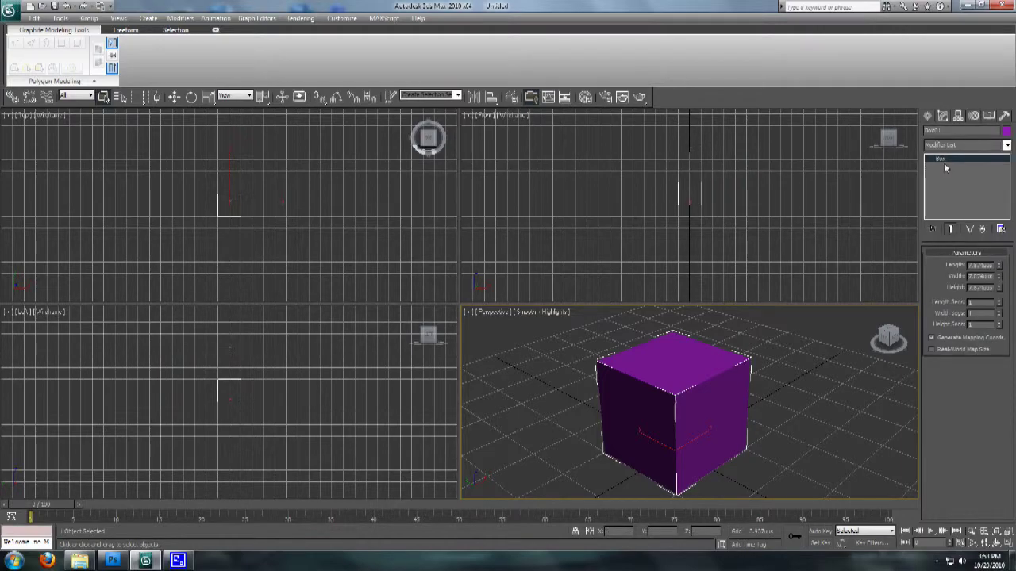